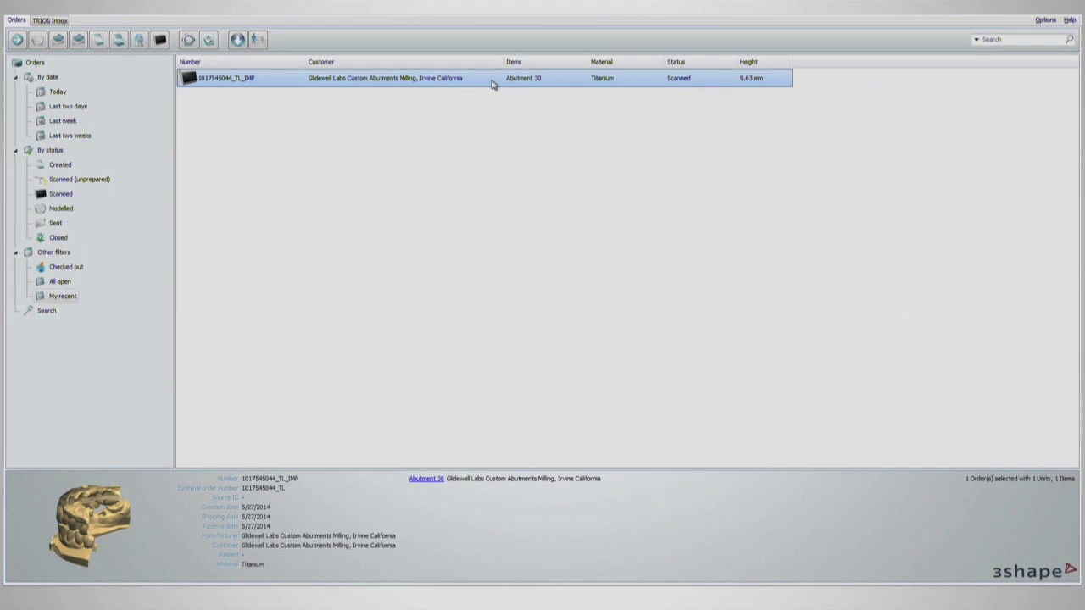
Step: Open the scanned order for modification and set the tooth 30 abutment to the GL 3i Certain system with the Certain 4.1 kit
{"action": "right_click", "coordinate": [493, 84]}
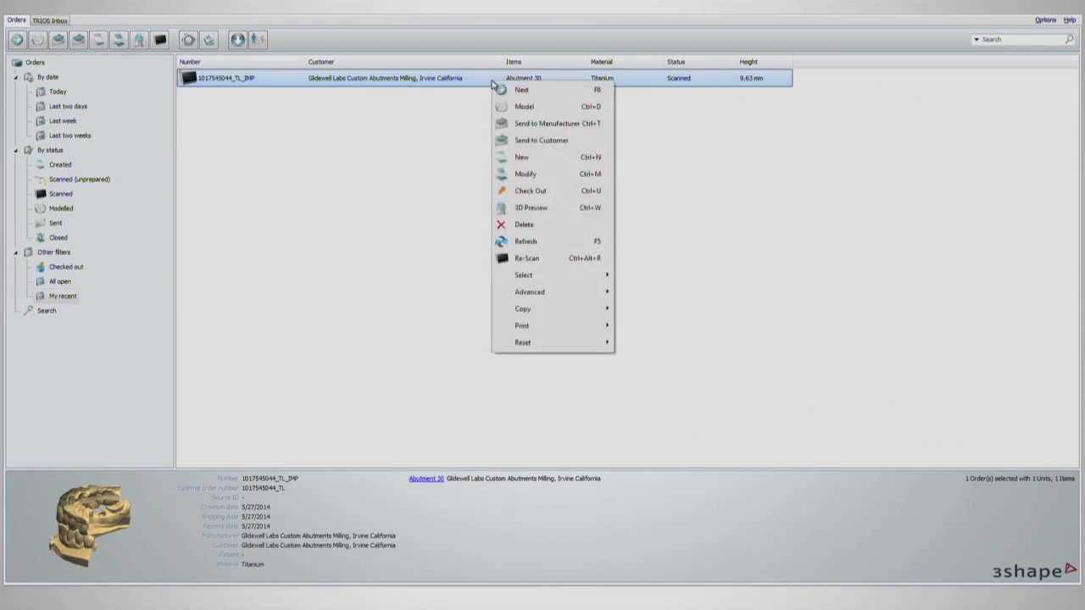
{"action": "left_click", "coordinate": [544, 173]}
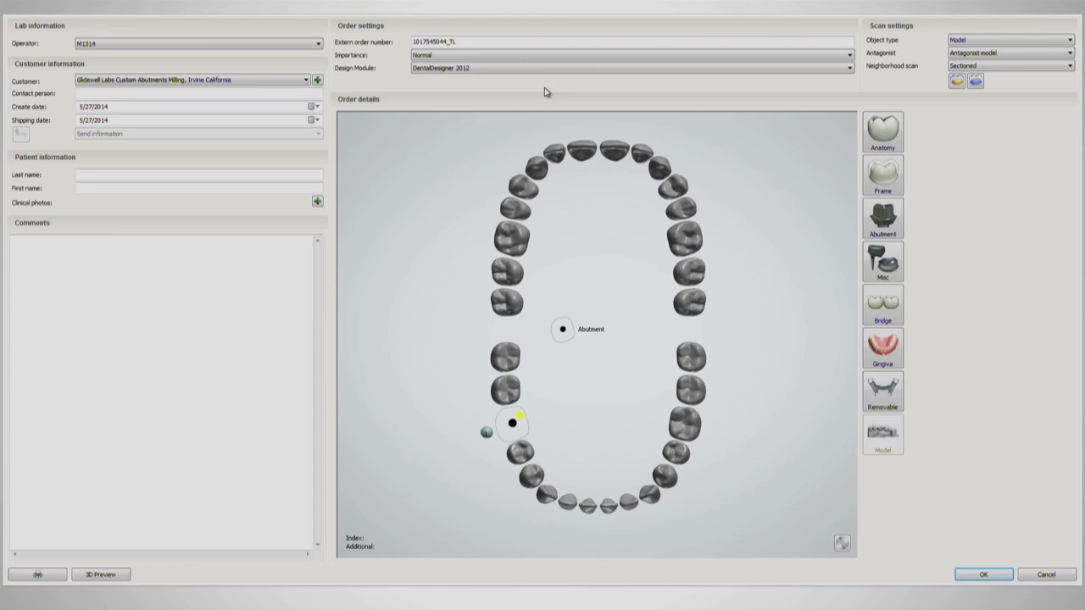
{"action": "left_click", "coordinate": [511, 433]}
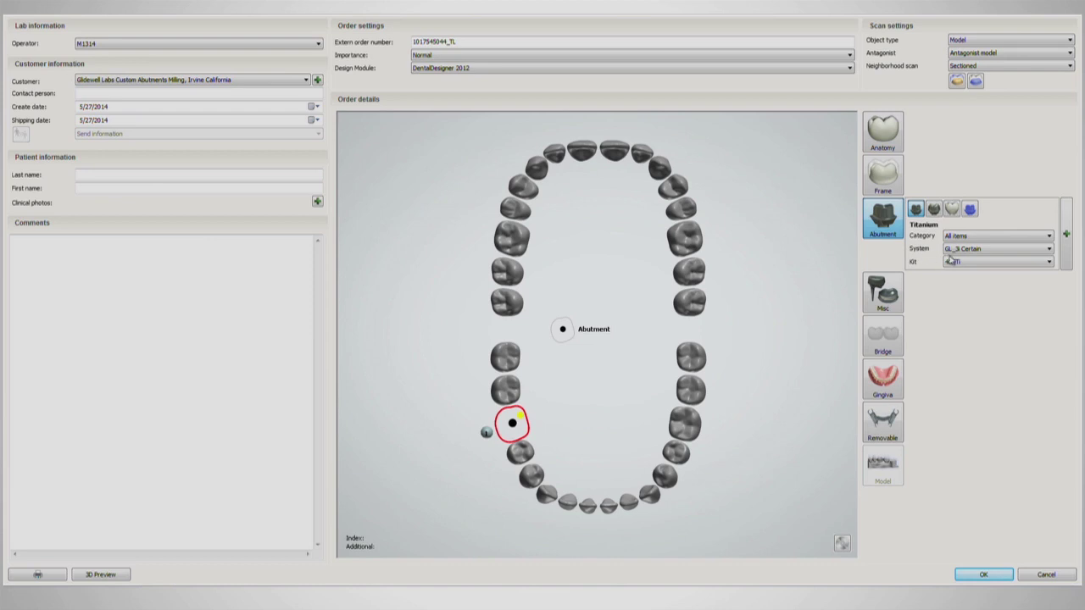
{"action": "left_click", "coordinate": [1001, 248]}
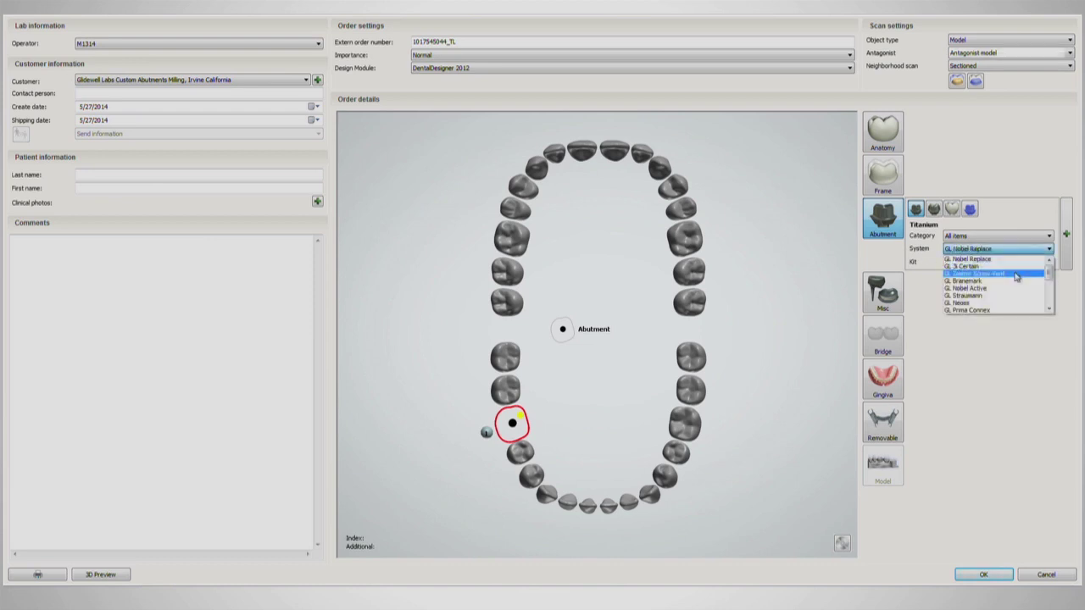
{"action": "left_click", "coordinate": [975, 266]}
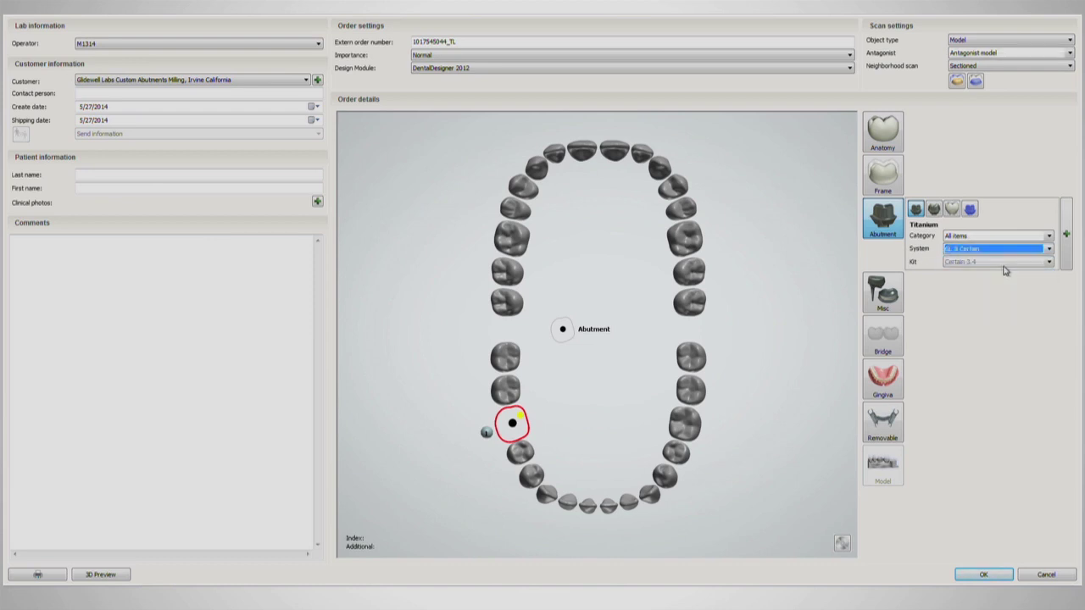
{"action": "left_click", "coordinate": [977, 265]}
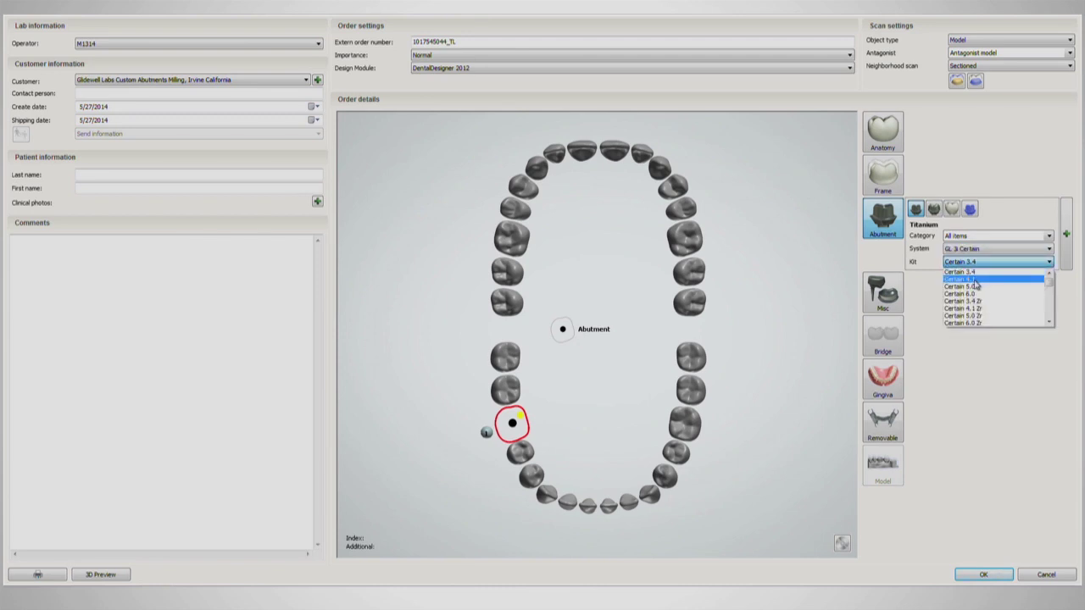
{"action": "left_click", "coordinate": [976, 282]}
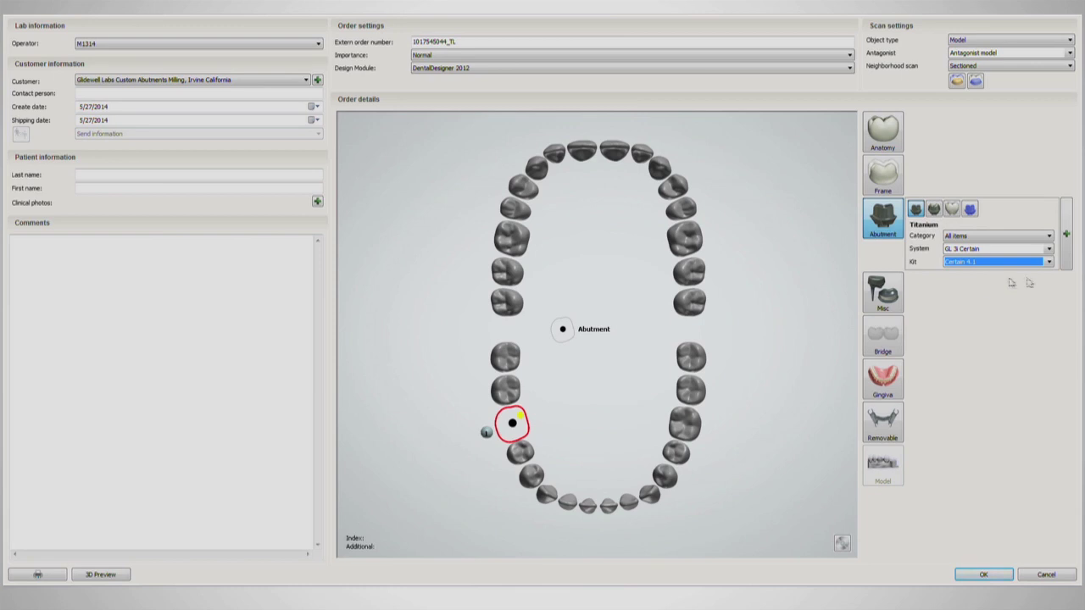
Step: Ungroup the tooth 30 abutment in its manufacturing details and save the modified order
{"action": "left_click", "coordinate": [1068, 265]}
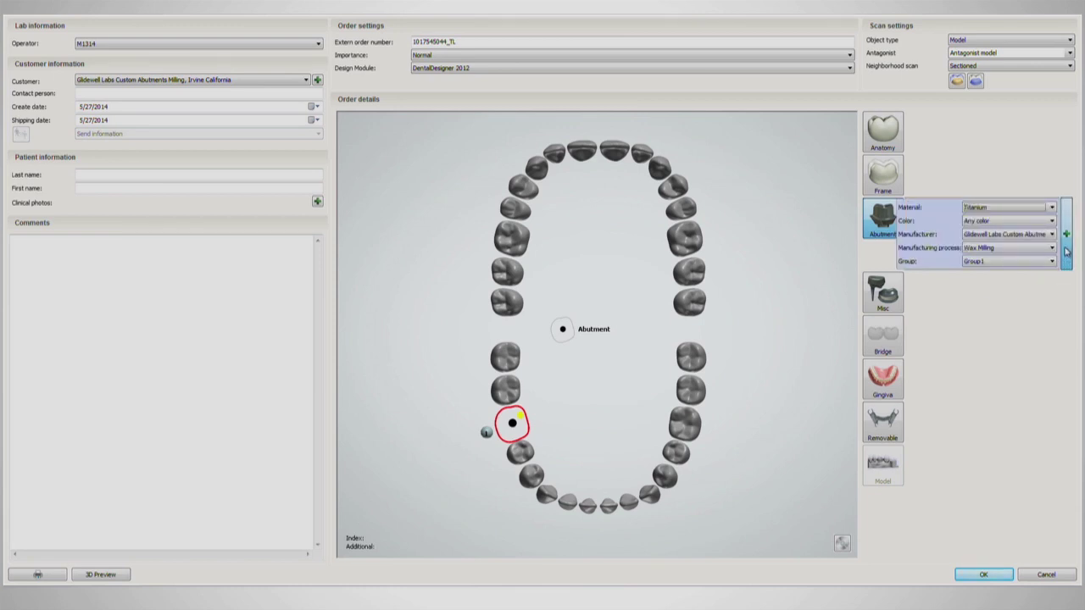
{"action": "left_click", "coordinate": [992, 247]}
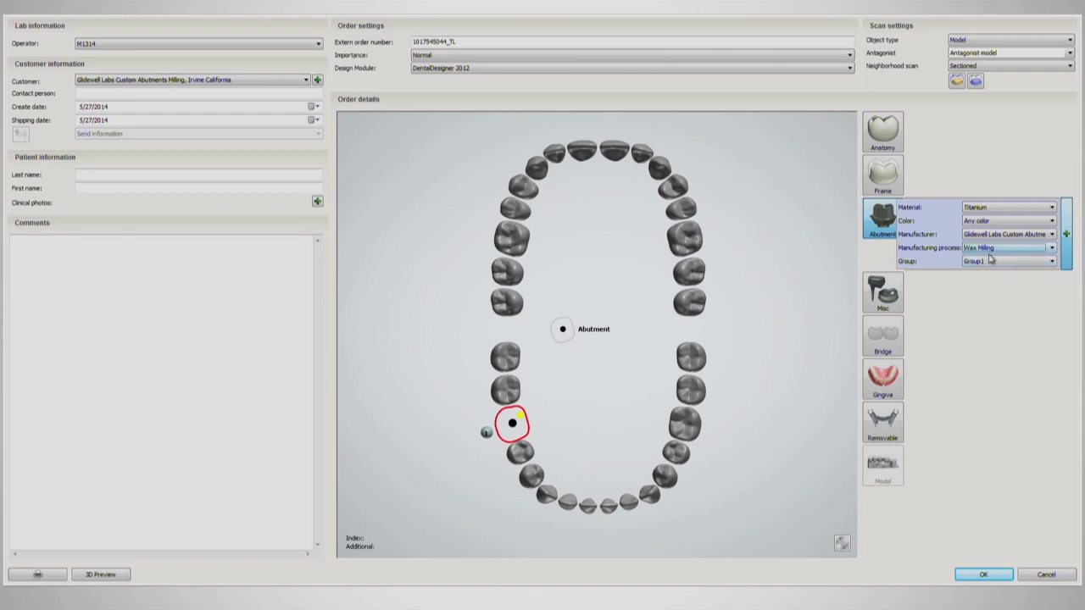
{"action": "left_click", "coordinate": [997, 263]}
{"action": "left_click", "coordinate": [998, 264]}
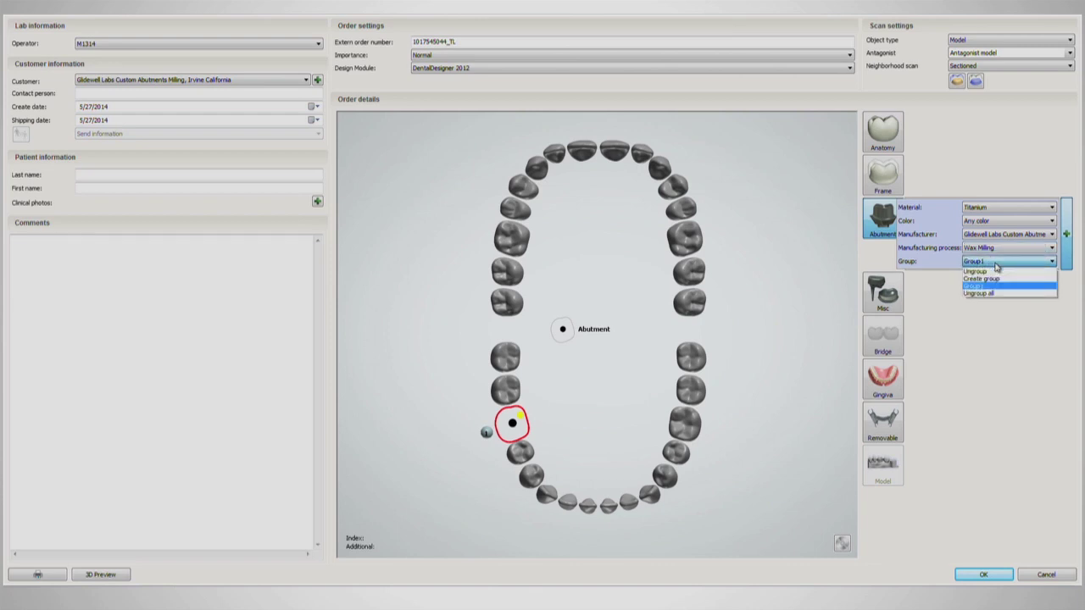
{"action": "left_click", "coordinate": [995, 273]}
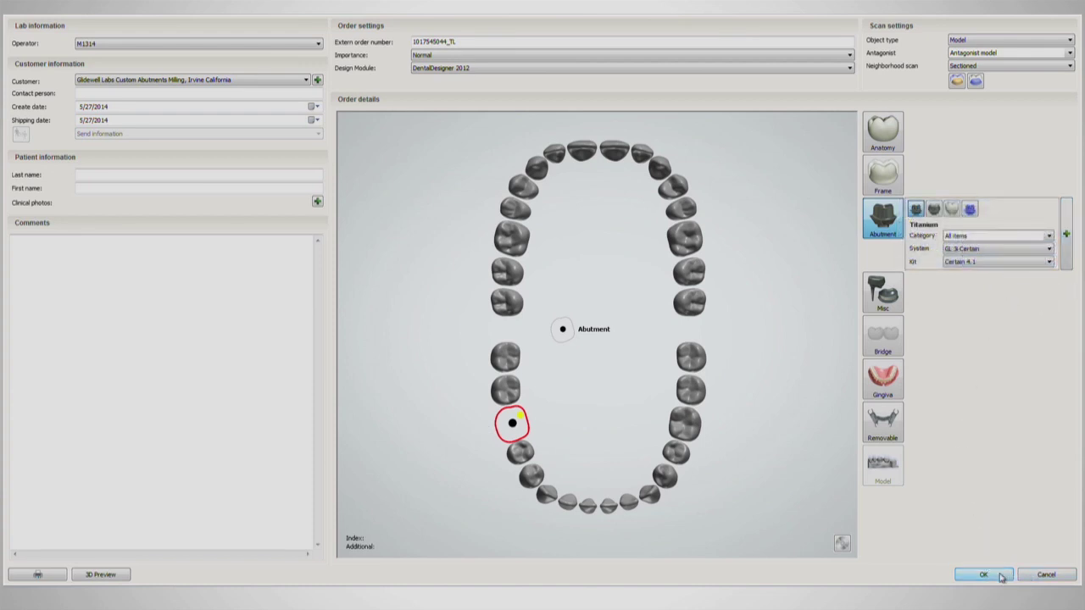
{"action": "left_click", "coordinate": [1001, 576]}
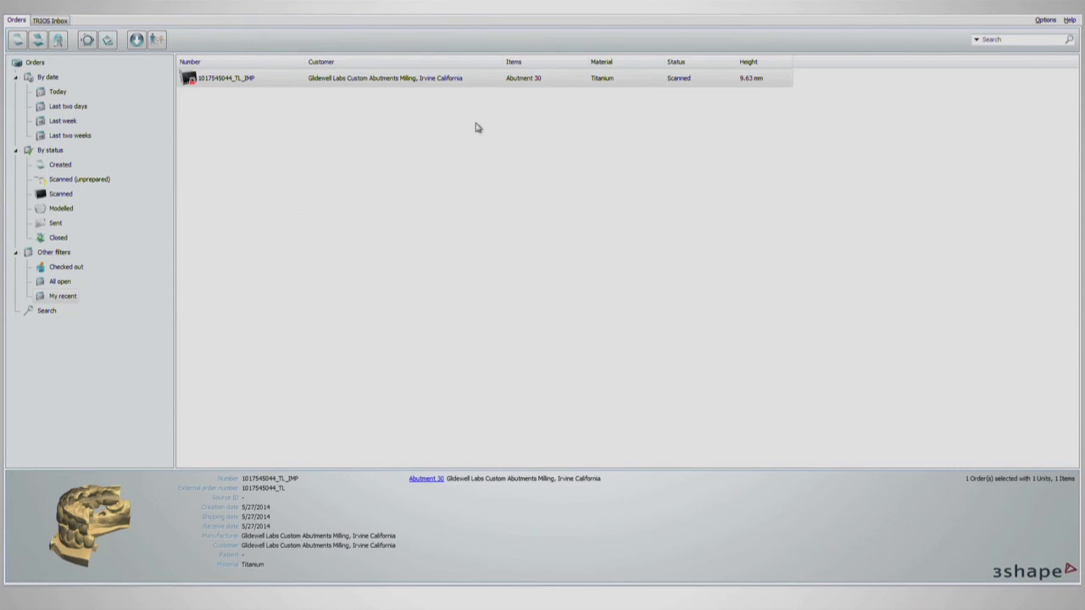
Step: Open the order for modelling and annotate Abutment 30 on the gum beside the implant socket, accepting the annotation
{"action": "right_click", "coordinate": [427, 82]}
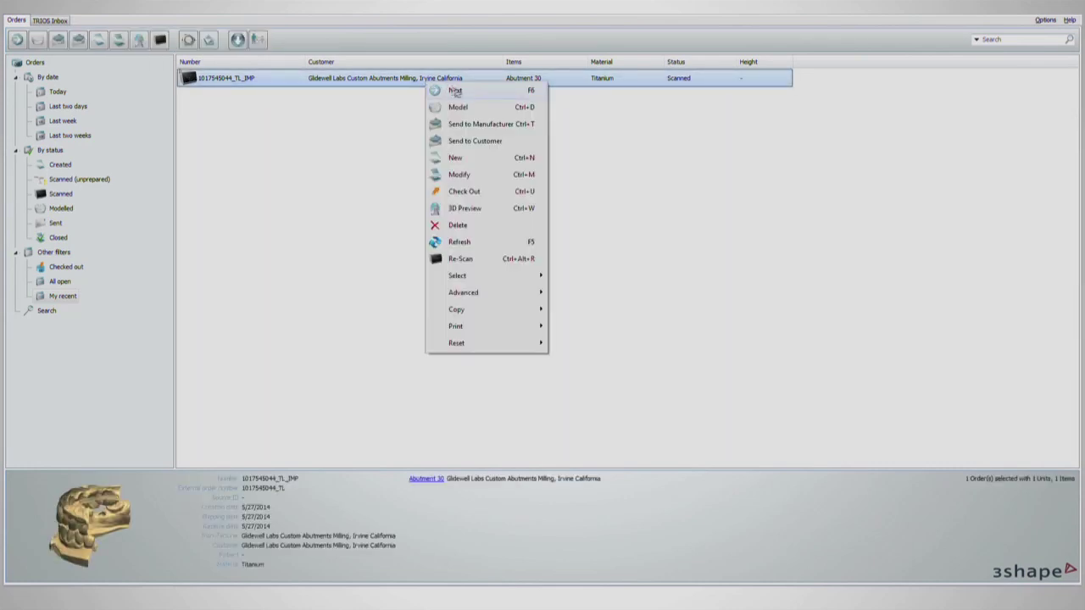
{"action": "left_click", "coordinate": [479, 110]}
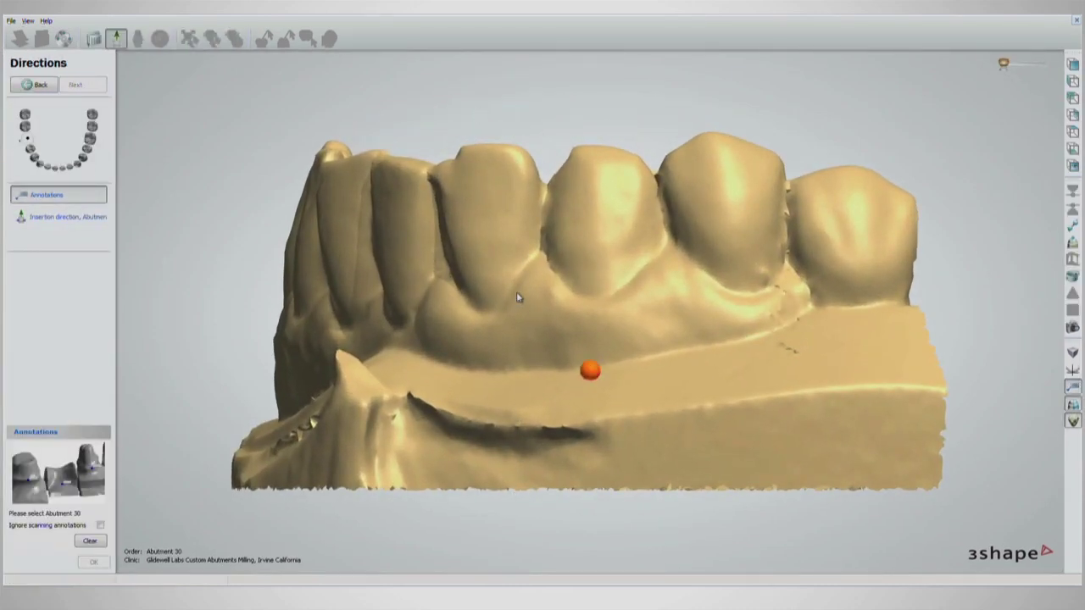
{"action": "scroll", "coordinate": [524, 286], "scroll_direction": "down", "scroll_amount": 3}
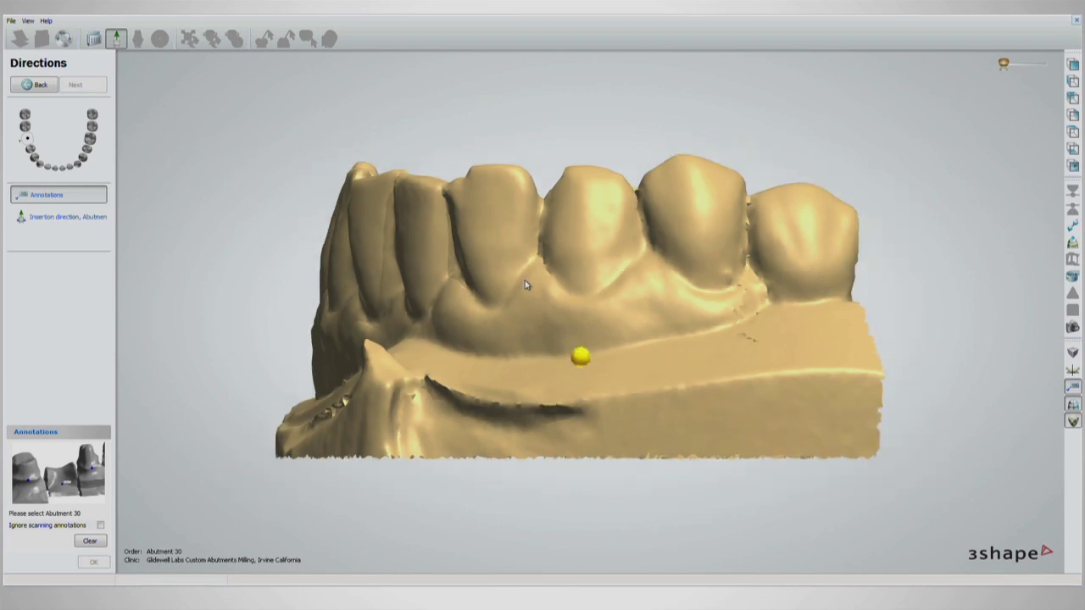
{"action": "right_click_drag", "start_coordinate": [526, 285], "coordinate": [637, 374]}
{"action": "middle_click_drag", "start_coordinate": [543, 383], "coordinate": [601, 362]}
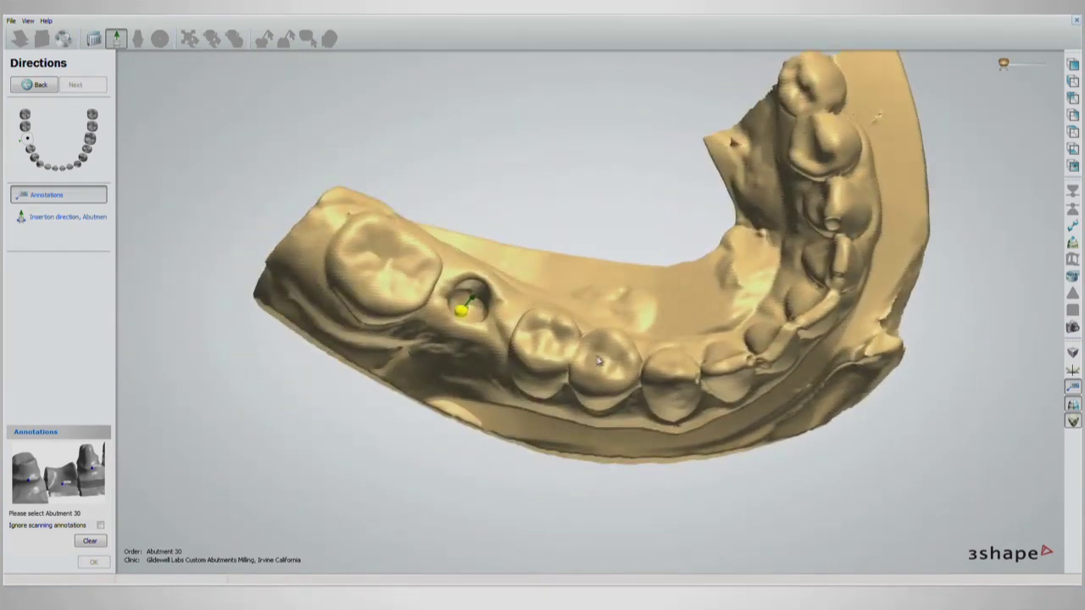
{"action": "right_click_drag", "start_coordinate": [602, 362], "coordinate": [498, 359]}
{"action": "scroll", "coordinate": [497, 359], "scroll_direction": "up", "scroll_amount": 3}
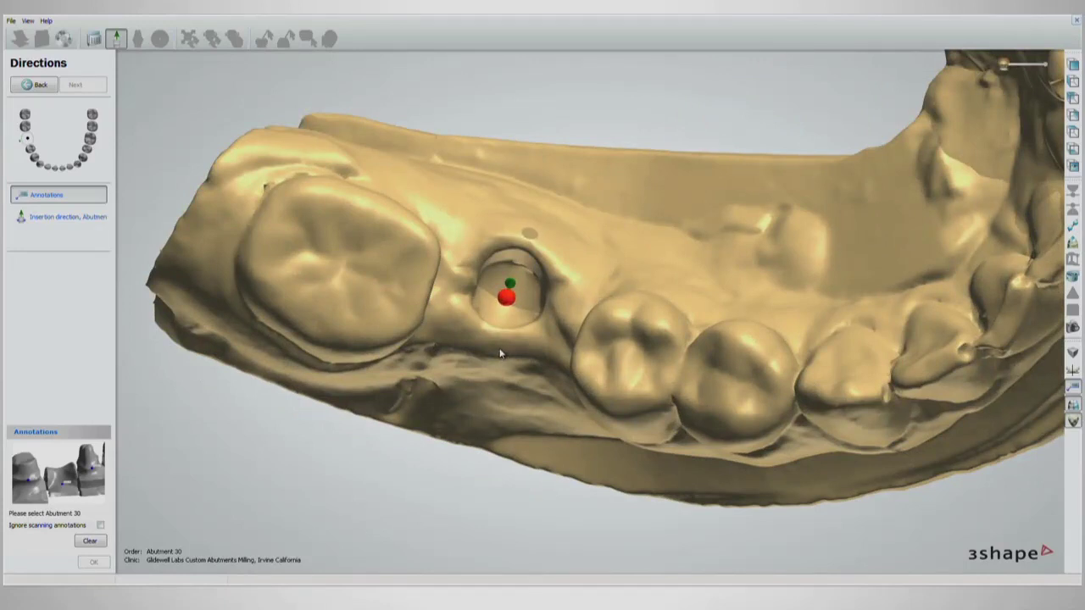
{"action": "left_click", "coordinate": [499, 348]}
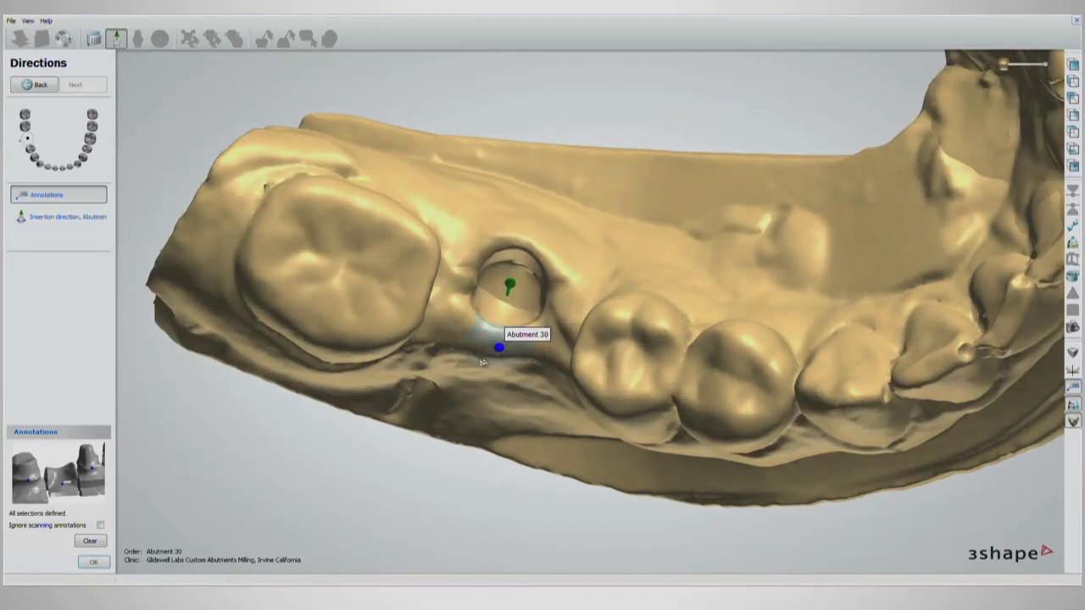
{"action": "left_click", "coordinate": [93, 564]}
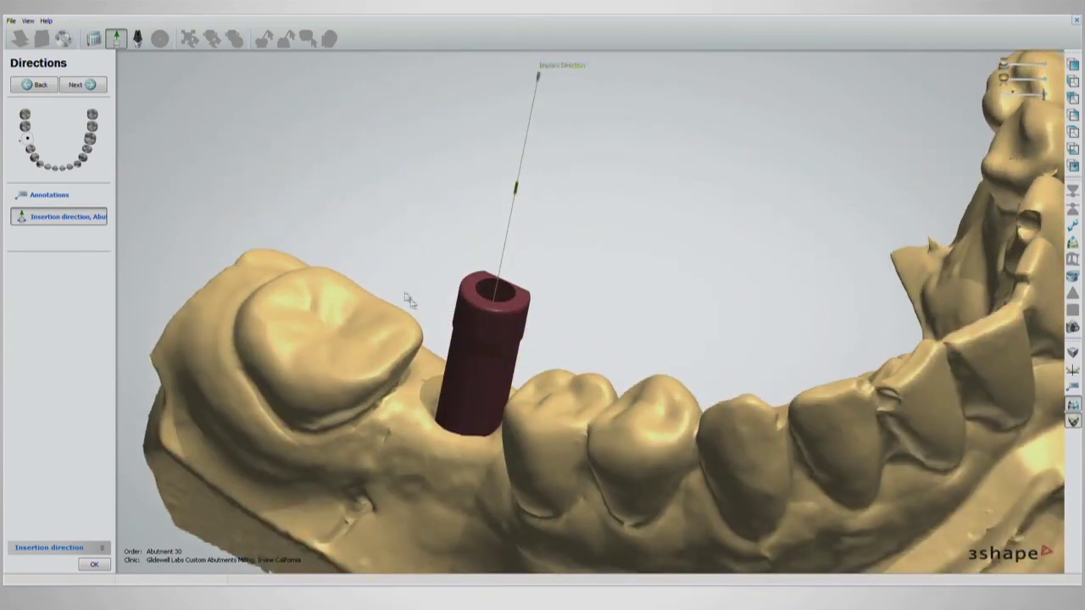
Step: Inspect the scan body's seating from both sides of the arch and accept the implant insertion direction for Abutment 30
{"action": "scroll", "coordinate": [406, 301], "scroll_direction": "down", "scroll_amount": 4}
{"action": "right_click_drag", "start_coordinate": [407, 300], "coordinate": [640, 368]}
{"action": "scroll", "coordinate": [850, 295], "scroll_direction": "up", "scroll_amount": 4}
{"action": "right_click_drag", "start_coordinate": [850, 295], "coordinate": [616, 234]}
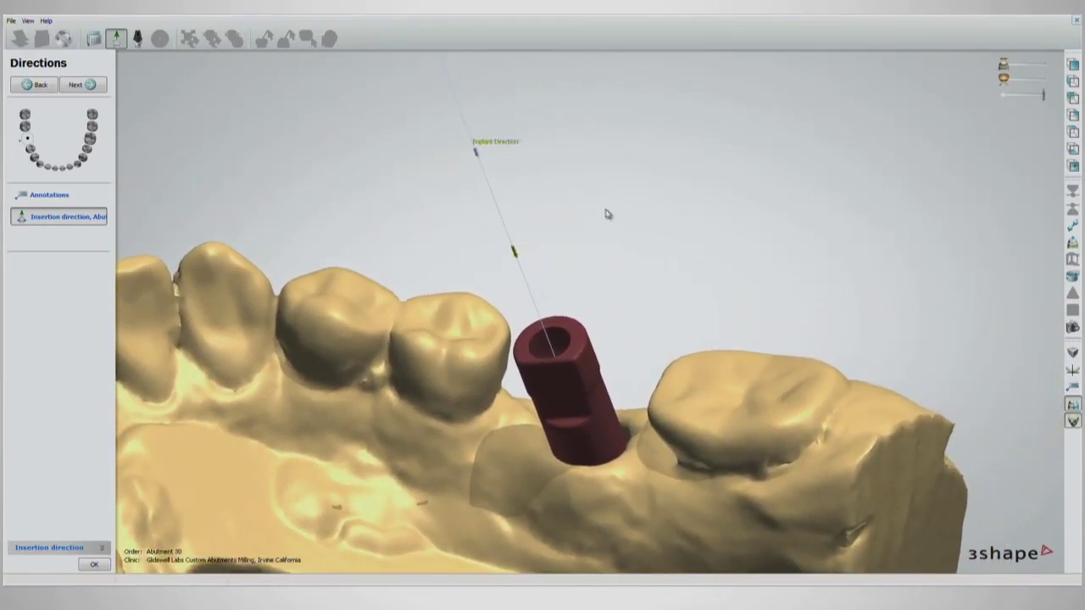
{"action": "left_click", "coordinate": [85, 564]}
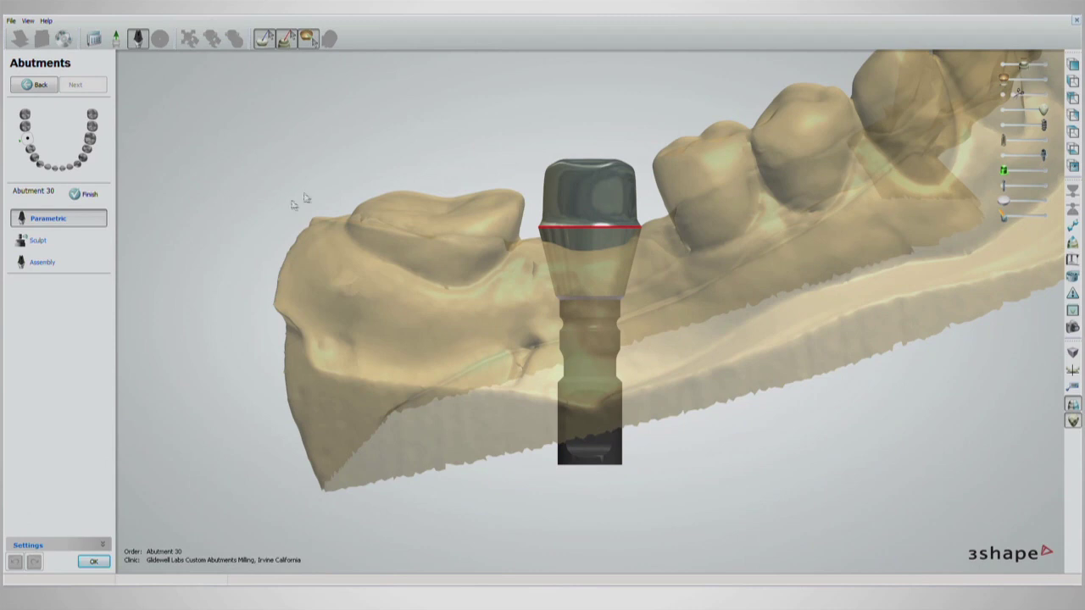
Step: Turn off the model's colour display and show the jaw scan semi-transparent around the abutment
{"action": "middle_click_drag", "start_coordinate": [487, 327], "coordinate": [425, 341]}
{"action": "right_click_drag", "start_coordinate": [426, 341], "coordinate": [431, 382]}
{"action": "scroll", "coordinate": [431, 215], "scroll_direction": "up", "scroll_amount": 3}
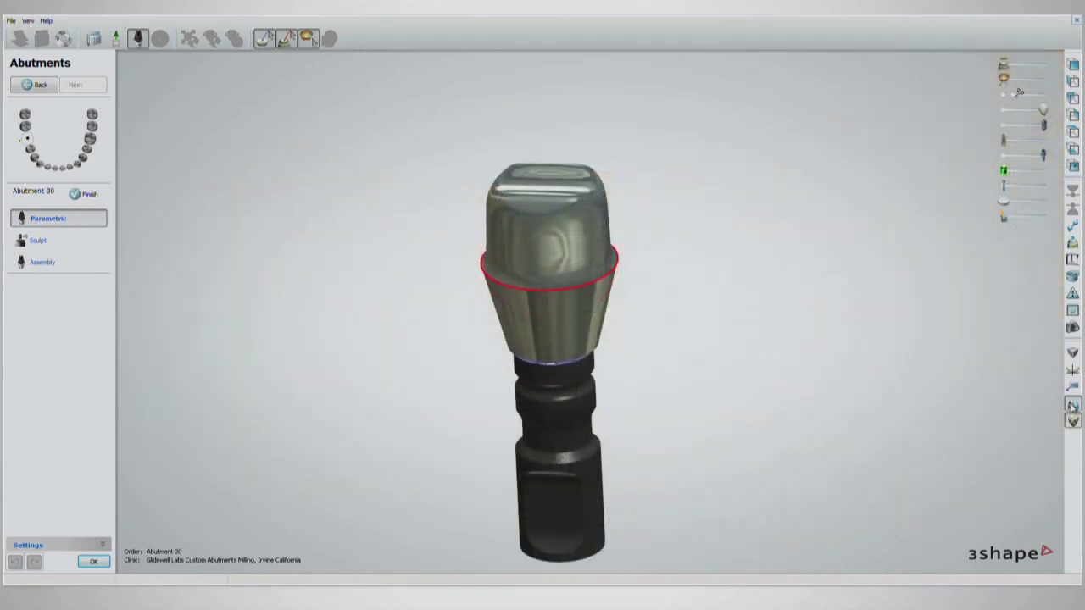
{"action": "left_click", "coordinate": [1073, 407]}
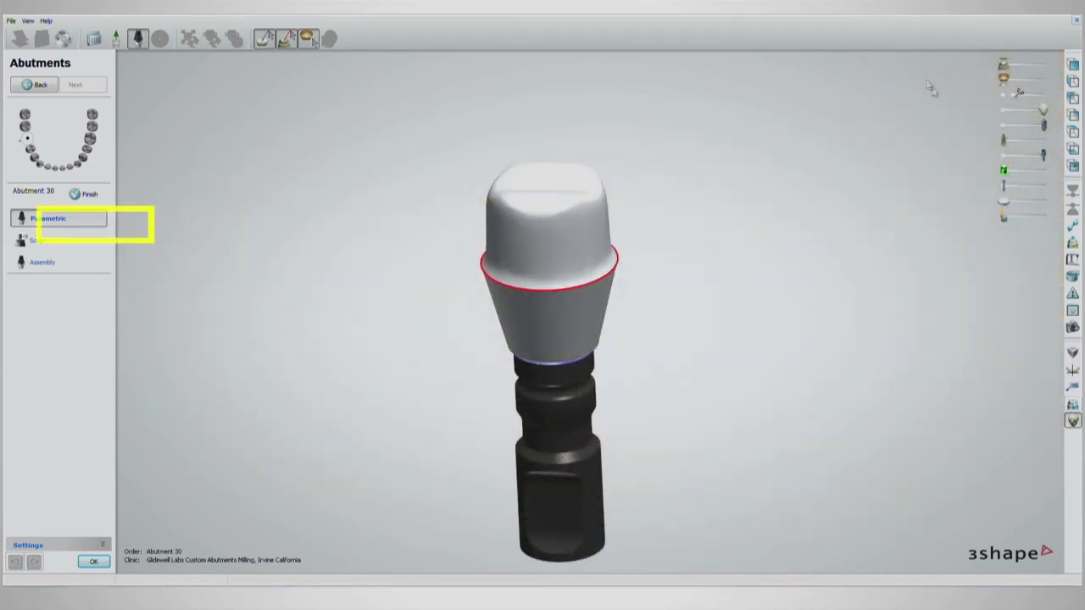
{"action": "left_click", "coordinate": [1022, 69]}
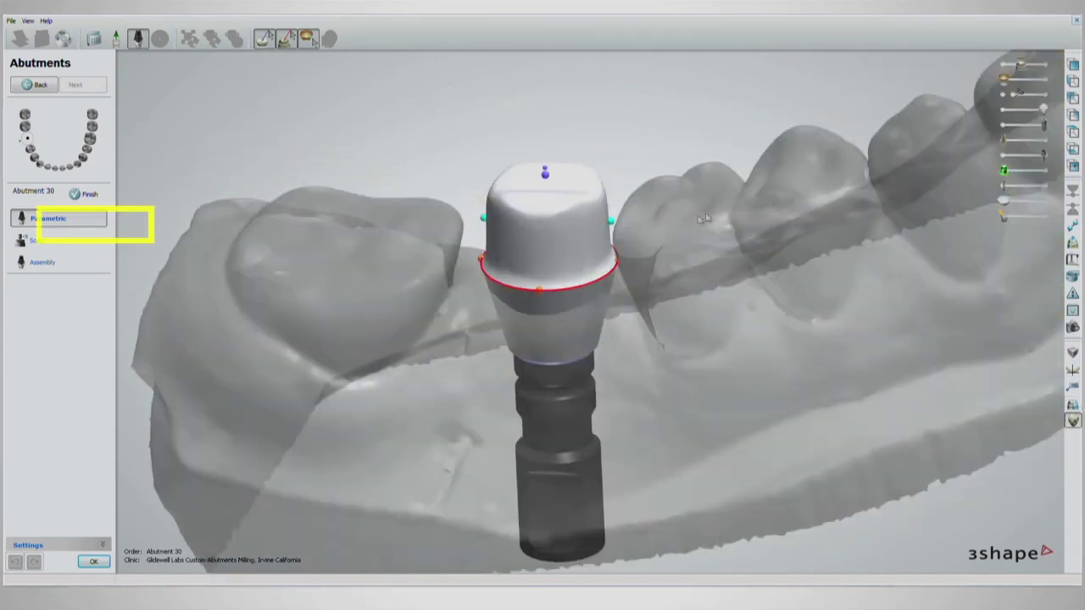
{"action": "right_click_drag", "start_coordinate": [649, 231], "coordinate": [653, 289]}
Step: Show the parametric abutment settings and choose the Custom abutment type with the Artificial library shape
{"action": "left_click", "coordinate": [71, 546]}
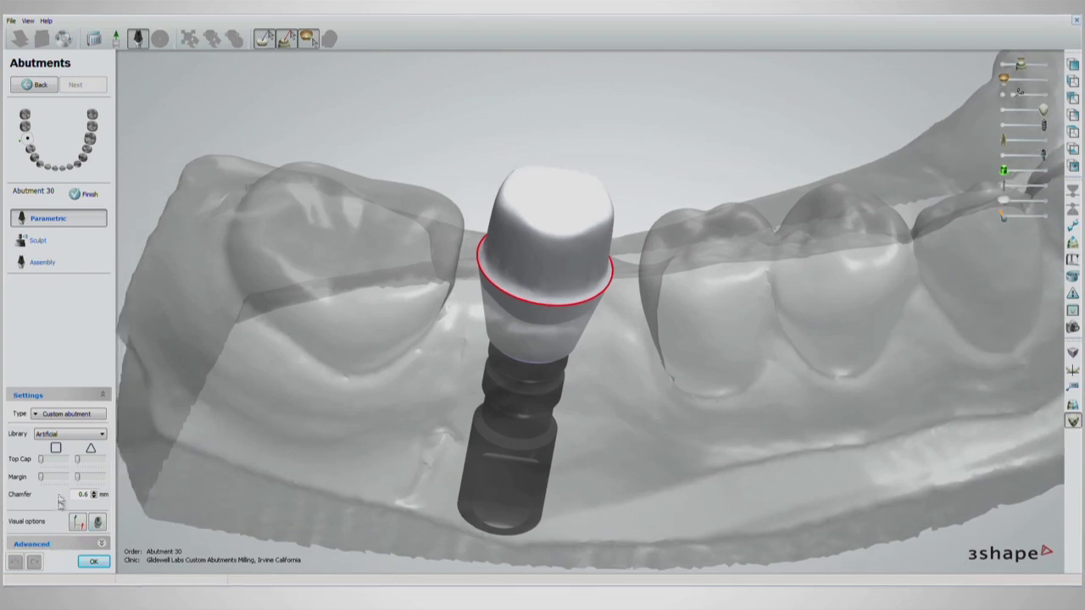
{"action": "left_click", "coordinate": [55, 415]}
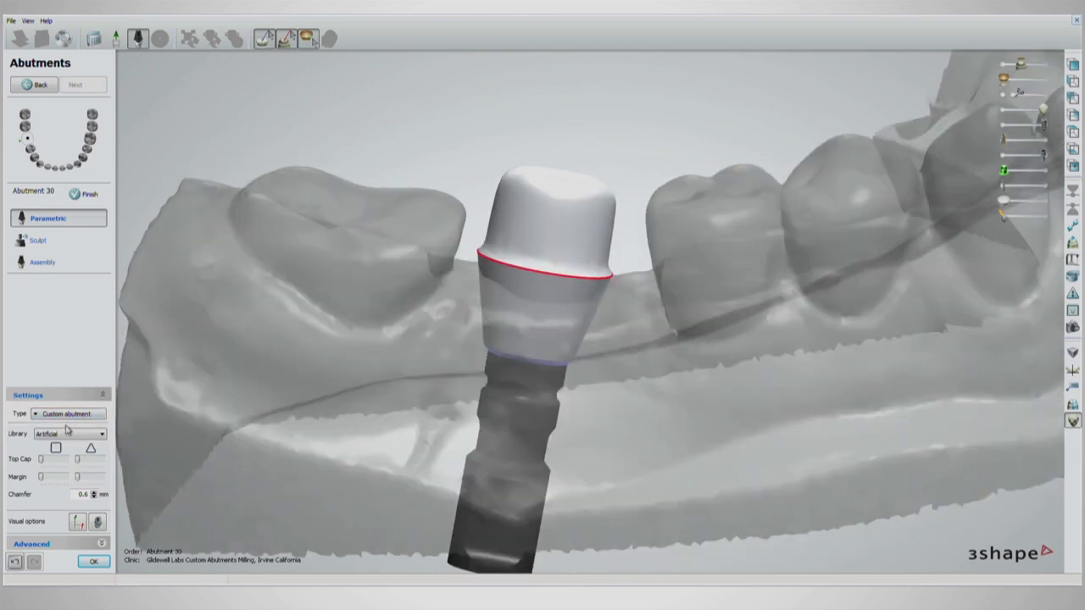
{"action": "left_click", "coordinate": [65, 435]}
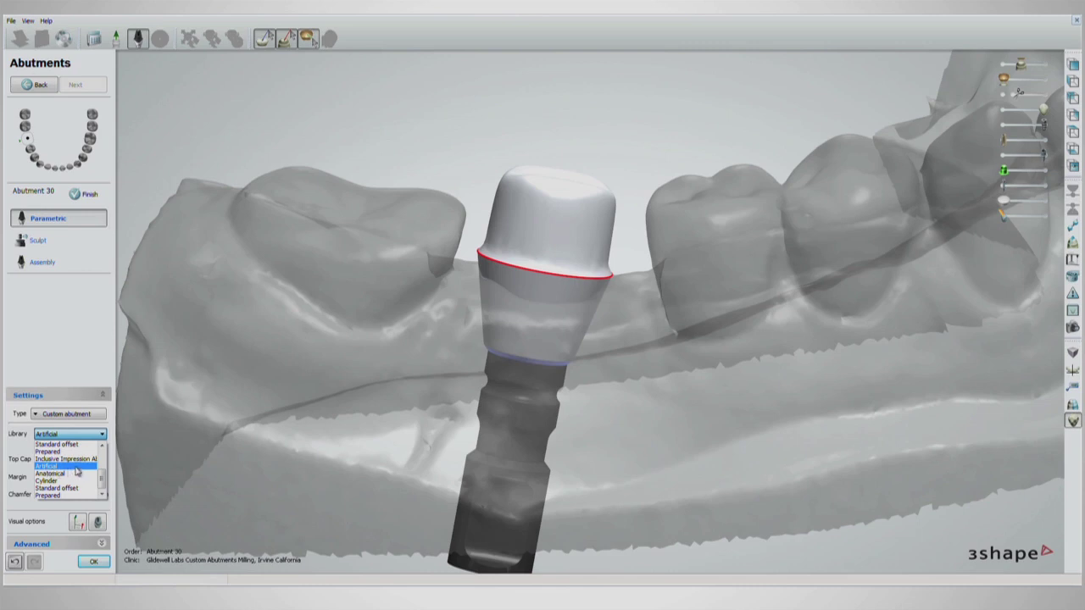
{"action": "left_click", "coordinate": [77, 471]}
Step: Make the abutment's top cap and margin outlines partly square, with no triangular shaping on either
{"action": "scroll", "coordinate": [293, 317], "scroll_direction": "down", "scroll_amount": 1}
{"action": "right_click_drag", "start_coordinate": [292, 317], "coordinate": [294, 395]}
{"action": "scroll", "coordinate": [493, 403], "scroll_direction": "up", "scroll_amount": 1}
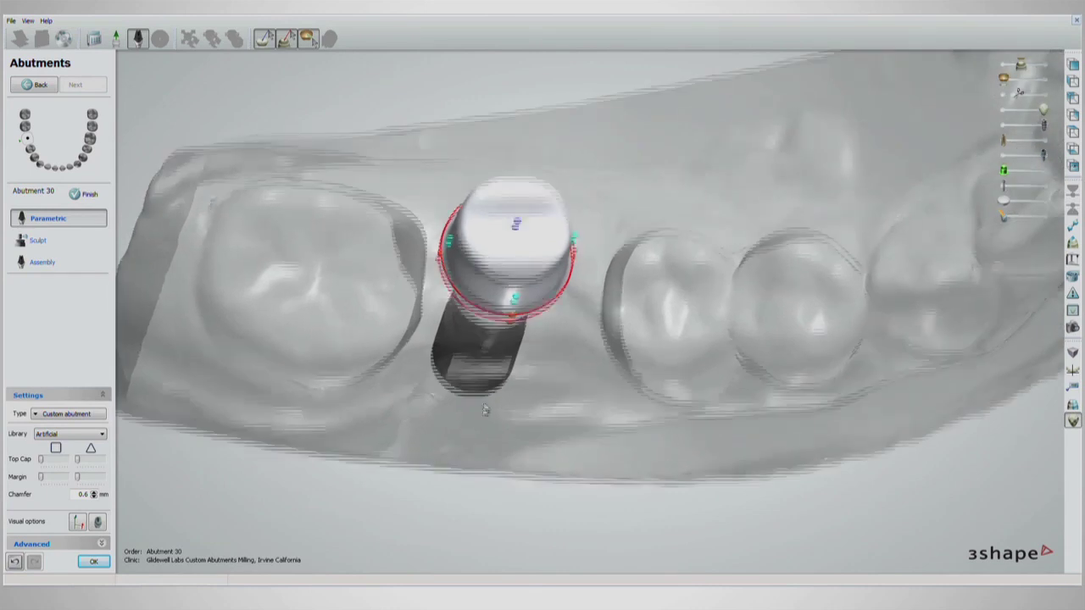
{"action": "middle_click_drag", "start_coordinate": [485, 411], "coordinate": [432, 485]}
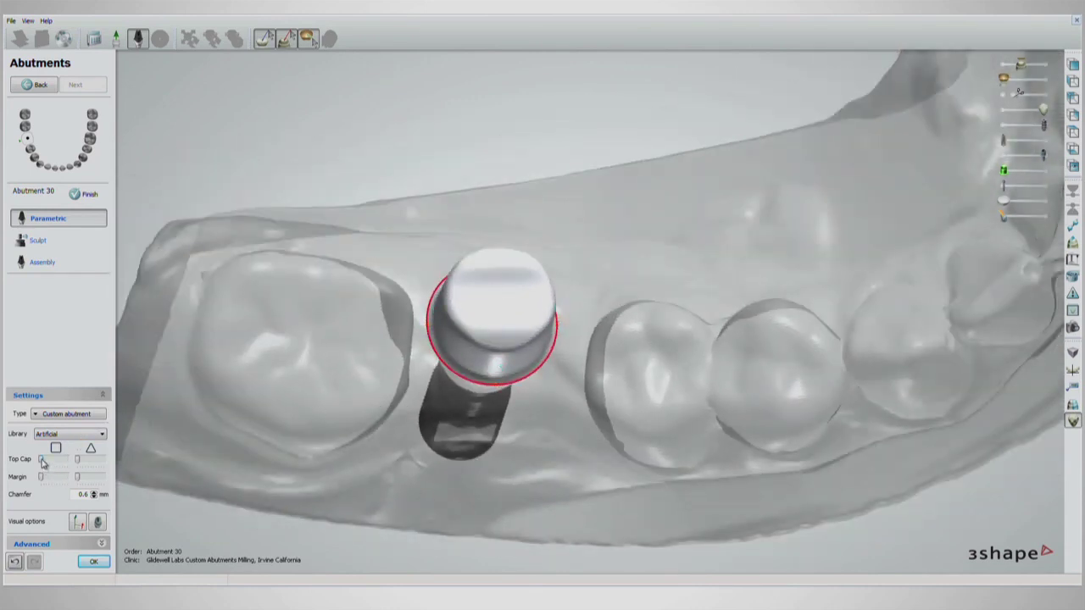
{"action": "left_click_drag", "start_coordinate": [41, 460], "coordinate": [61, 480]}
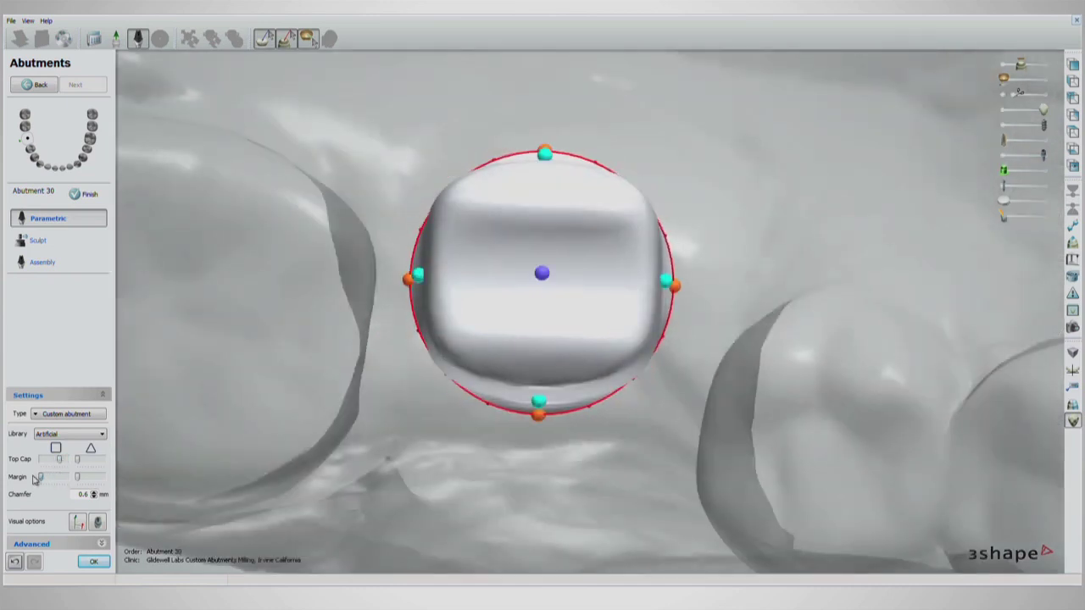
{"action": "mouse_move", "coordinate": [40, 460]}
{"action": "left_mouse_down"}
{"action": "mouse_move", "coordinate": [70, 478]}
{"action": "mouse_move", "coordinate": [78, 462]}
{"action": "left_mouse_up"}
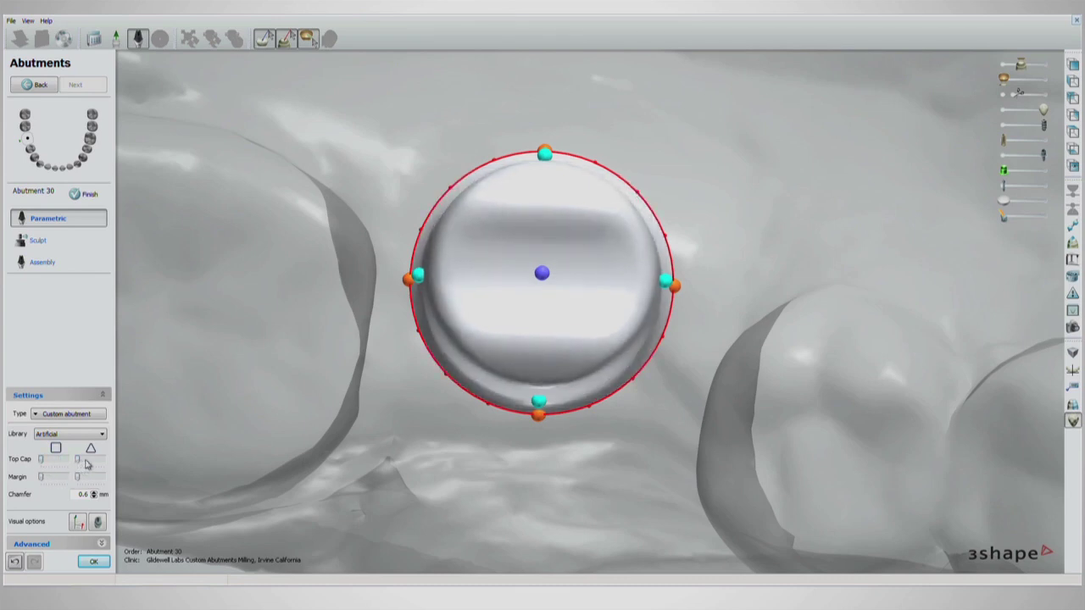
{"action": "mouse_move", "coordinate": [77, 477]}
{"action": "left_mouse_down"}
{"action": "mouse_move", "coordinate": [97, 465]}
{"action": "mouse_move", "coordinate": [74, 463]}
{"action": "mouse_move", "coordinate": [73, 479]}
{"action": "left_mouse_up"}
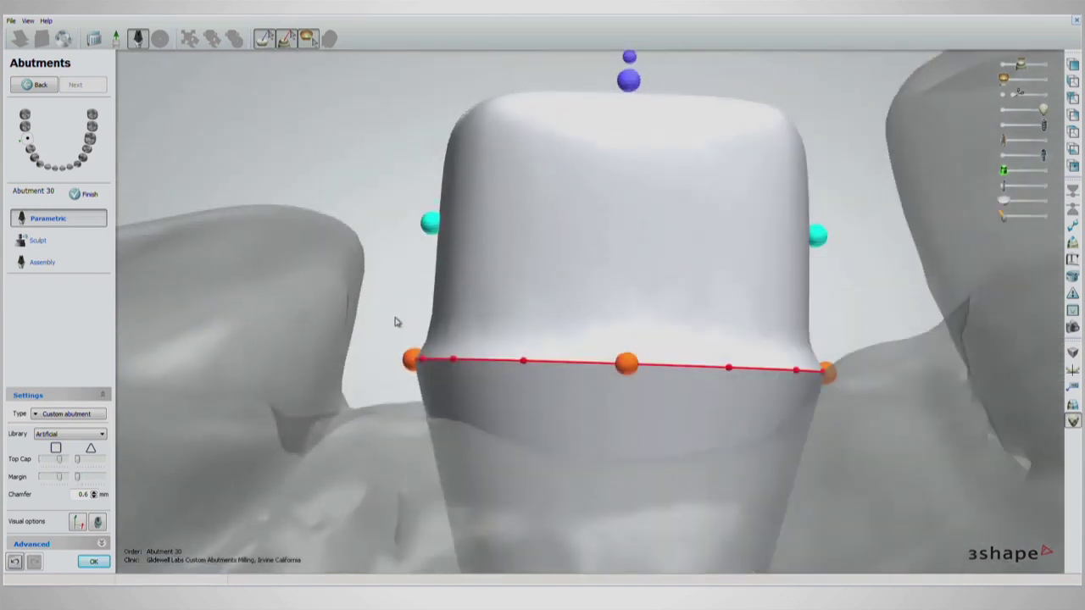
Step: Set the abutment margin's chamfer to 0.3 mm
{"action": "scroll", "coordinate": [399, 304], "scroll_direction": "up", "scroll_amount": 4}
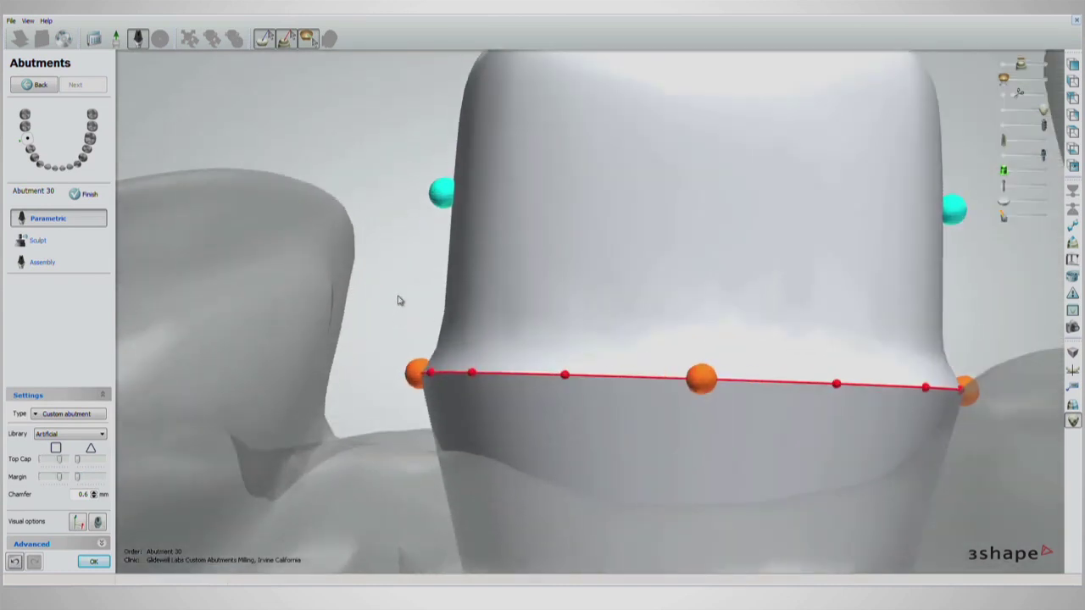
{"action": "left_click_drag", "start_coordinate": [456, 159], "coordinate": [485, 160]}
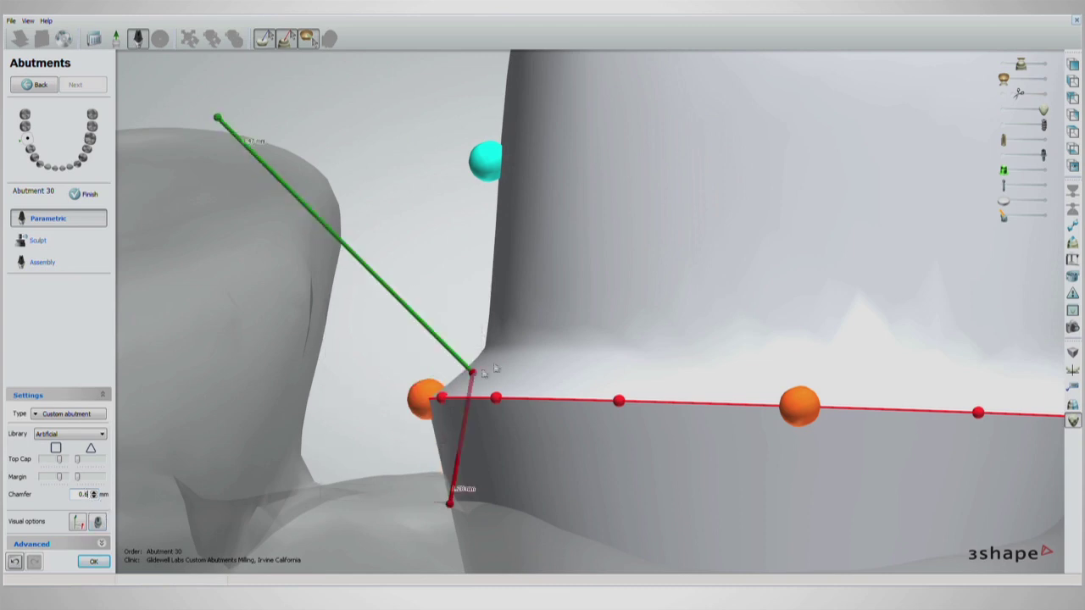
{"action": "left_click", "coordinate": [94, 497]}
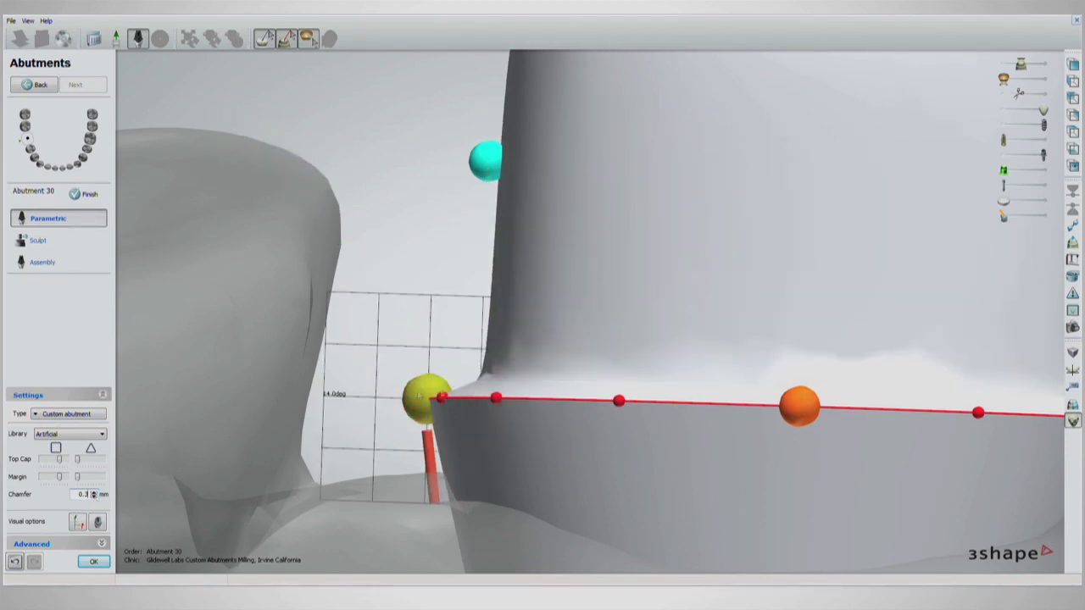
Step: Set the abutment margin's chamfer to 0.6 mm and nudge the upper wall facing the rear molar slightly outward
{"action": "left_click", "coordinate": [94, 493]}
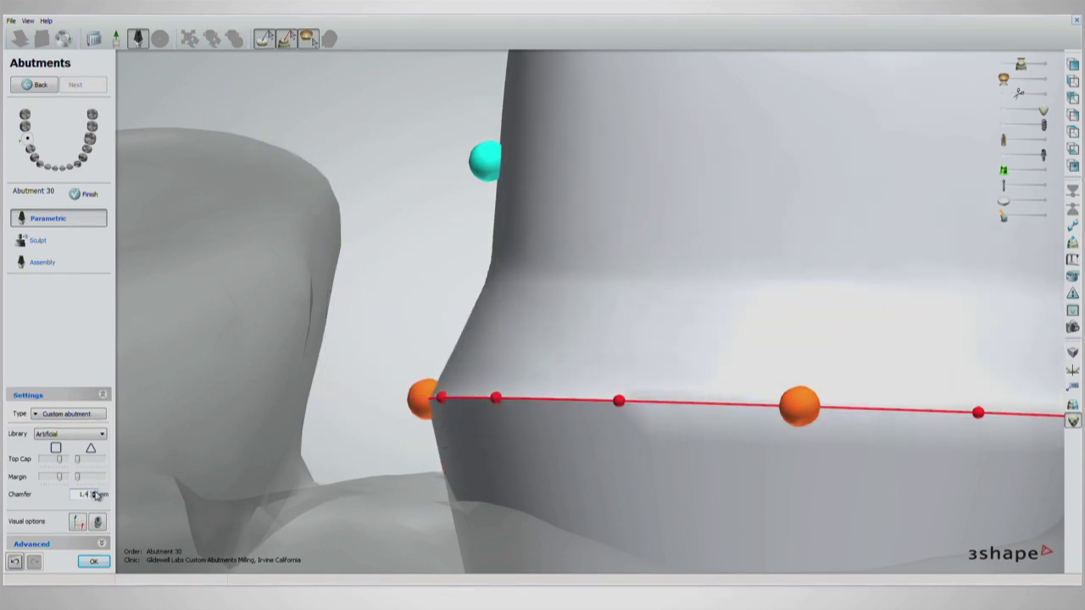
{"action": "left_click", "coordinate": [94, 498]}
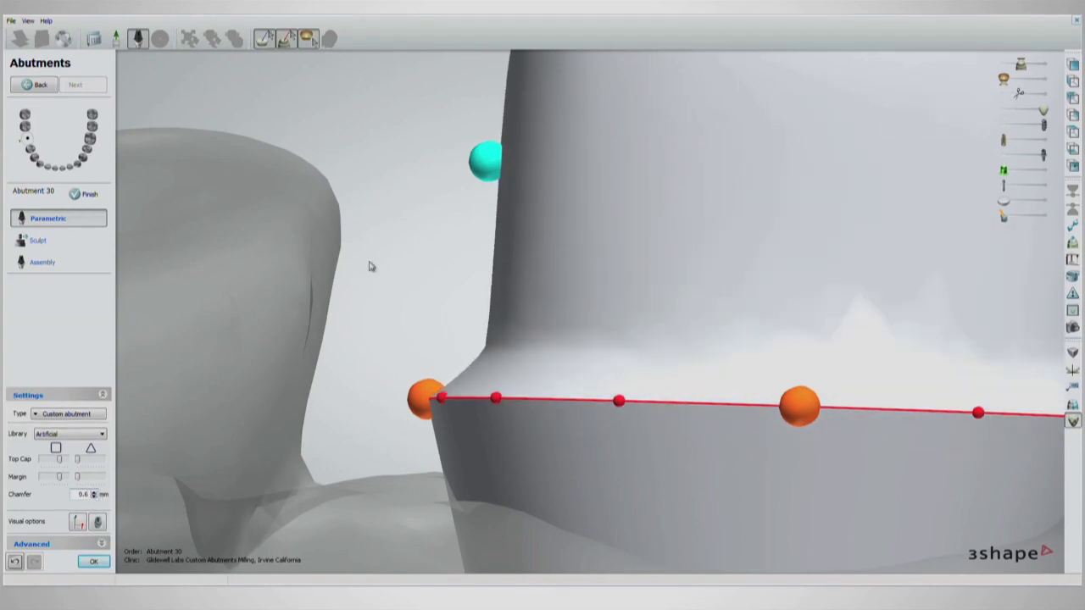
{"action": "scroll", "coordinate": [370, 264], "scroll_direction": "down", "scroll_amount": 4}
{"action": "left_click_drag", "start_coordinate": [435, 220], "coordinate": [422, 221]}
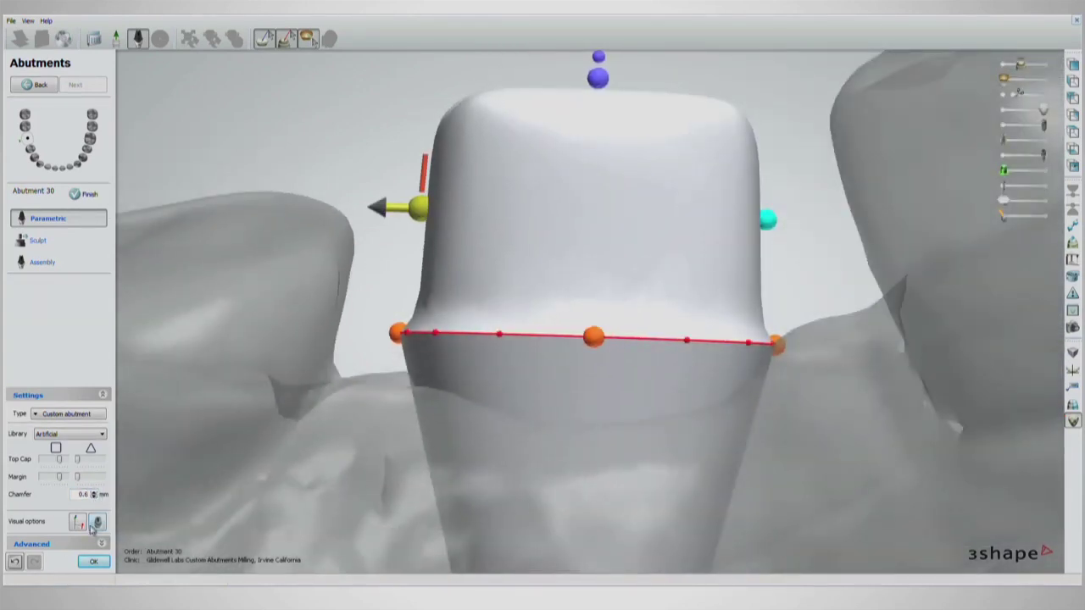
Step: Show the screw hole through the abutment
{"action": "scroll", "coordinate": [242, 252], "scroll_direction": "down", "scroll_amount": 3}
{"action": "right_click_drag", "start_coordinate": [242, 253], "coordinate": [240, 308]}
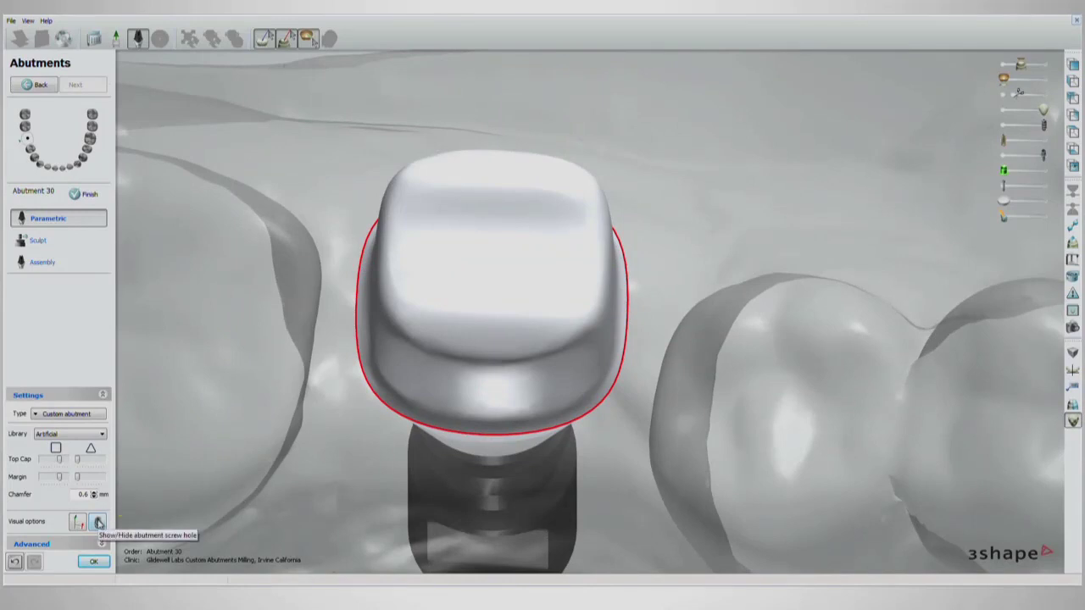
{"action": "left_click", "coordinate": [98, 523]}
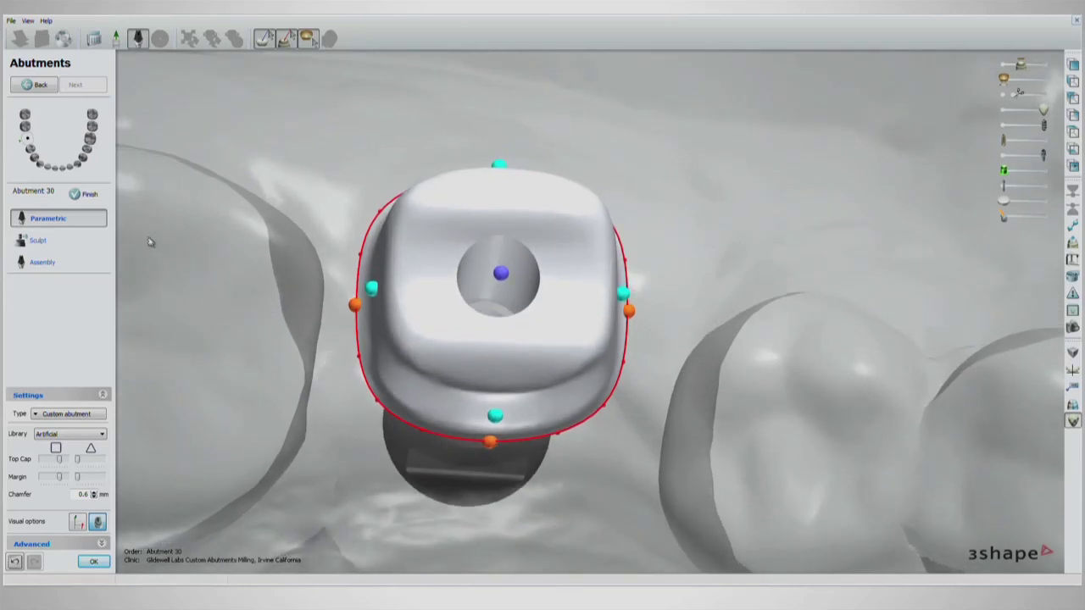
{"action": "right_click_drag", "start_coordinate": [220, 310], "coordinate": [220, 281]}
{"action": "scroll", "coordinate": [276, 278], "scroll_direction": "down", "scroll_amount": 1}
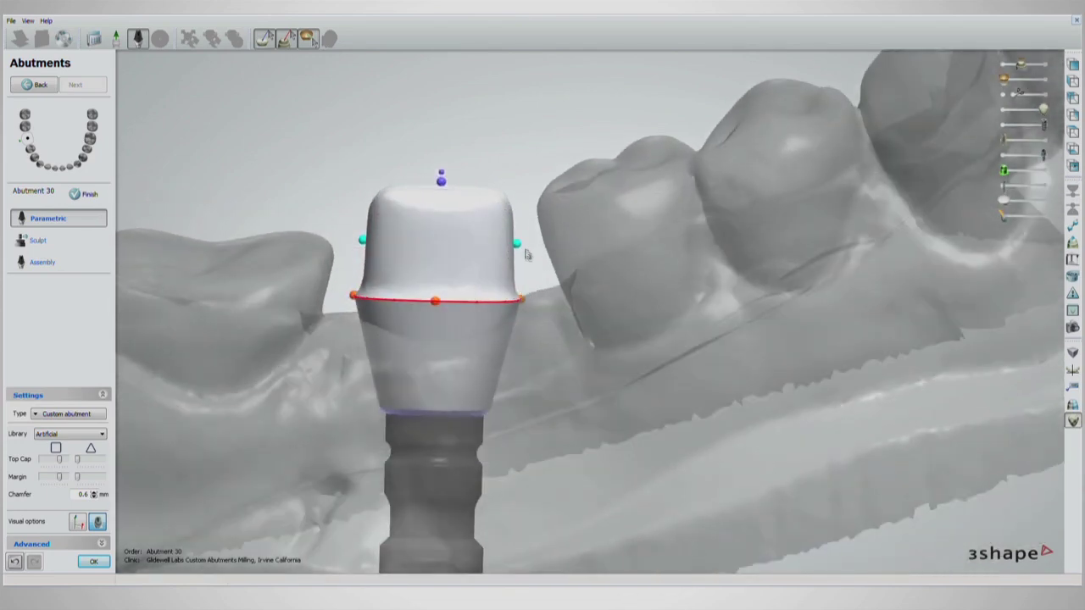
Step: Show the opposing jaw scan semi-transparent to check the abutment's height against the bite
{"action": "scroll", "coordinate": [527, 255], "scroll_direction": "up", "scroll_amount": 5}
{"action": "middle_click_drag", "start_coordinate": [280, 208], "coordinate": [454, 223]}
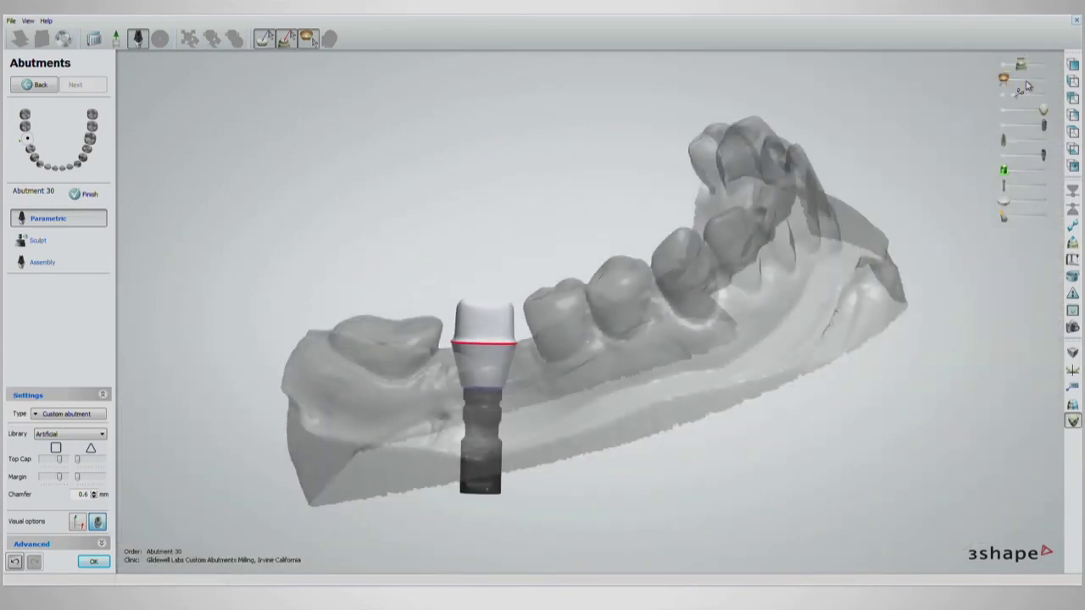
{"action": "left_click", "coordinate": [1026, 80]}
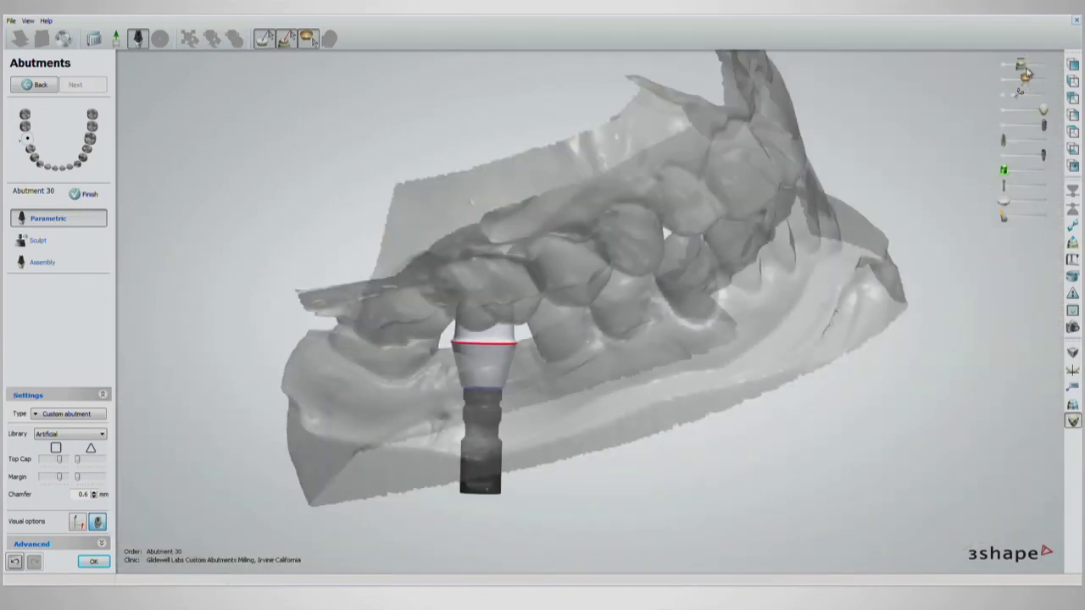
{"action": "mouse_move", "coordinate": [597, 303]}
{"action": "right_mouse_down"}
{"action": "mouse_move", "coordinate": [603, 336]}
{"action": "mouse_move", "coordinate": [607, 305]}
{"action": "mouse_move", "coordinate": [584, 308]}
{"action": "right_mouse_up"}
{"action": "scroll", "coordinate": [470, 402], "scroll_direction": "up", "scroll_amount": 5}
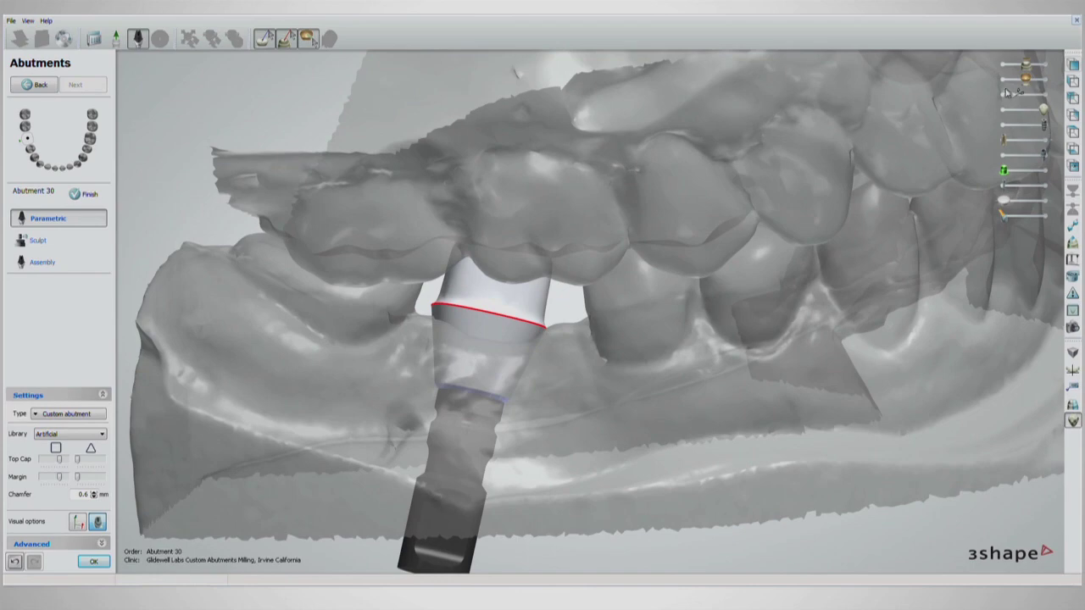
Step: Inspect the scan body and screw by showing the scan body, hiding the abutment and fading the implant analog
{"action": "right_click_drag", "start_coordinate": [966, 136], "coordinate": [707, 186]}
{"action": "left_click_drag", "start_coordinate": [1005, 141], "coordinate": [1031, 138]}
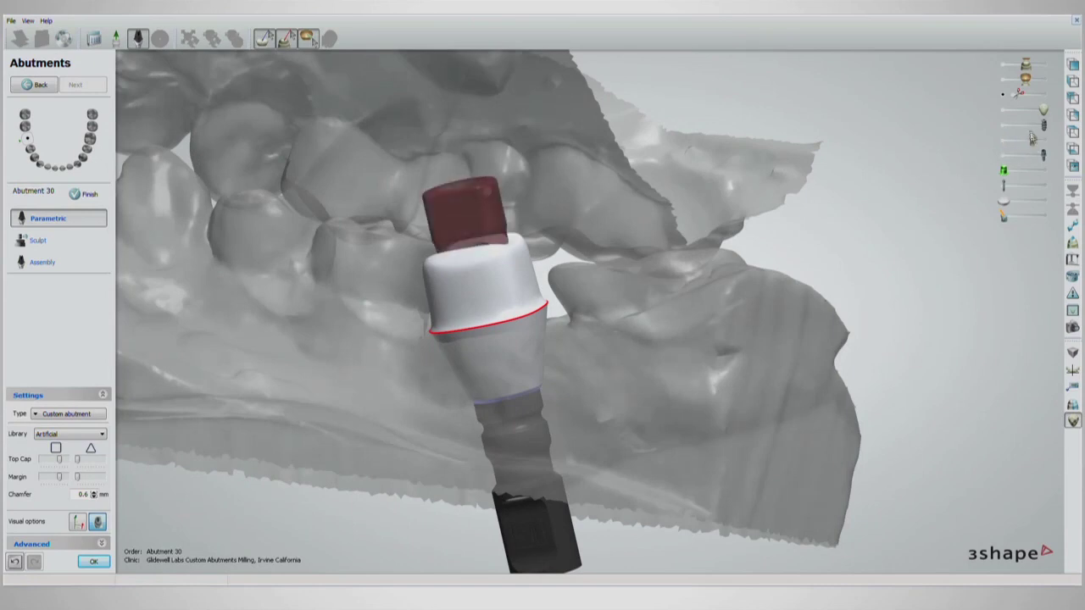
{"action": "left_click", "coordinate": [1006, 112]}
{"action": "right_click_drag", "start_coordinate": [579, 148], "coordinate": [657, 190]}
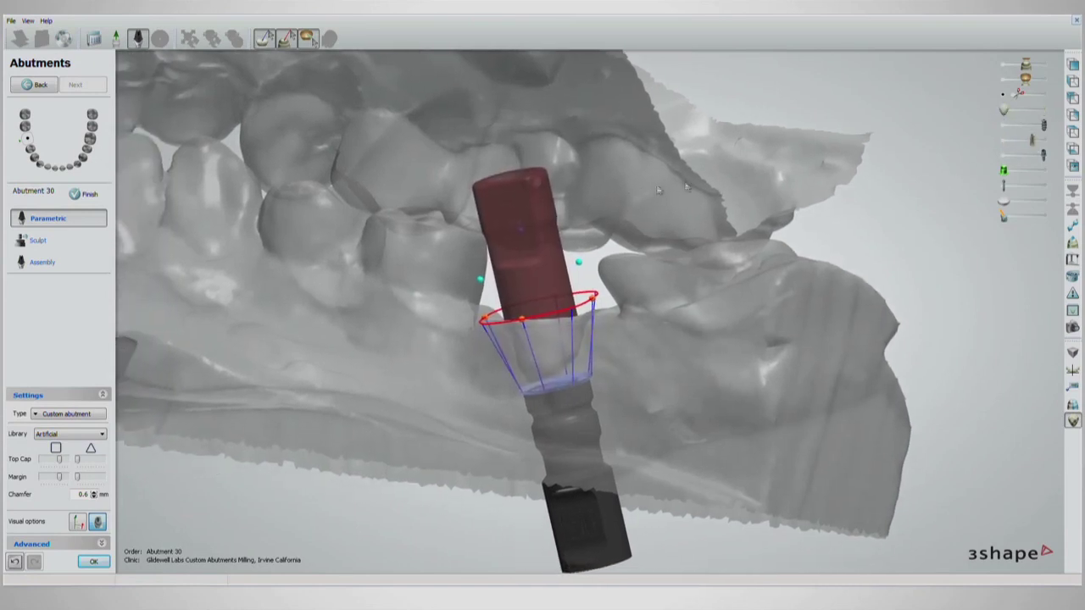
{"action": "right_click_drag", "start_coordinate": [816, 297], "coordinate": [735, 270]}
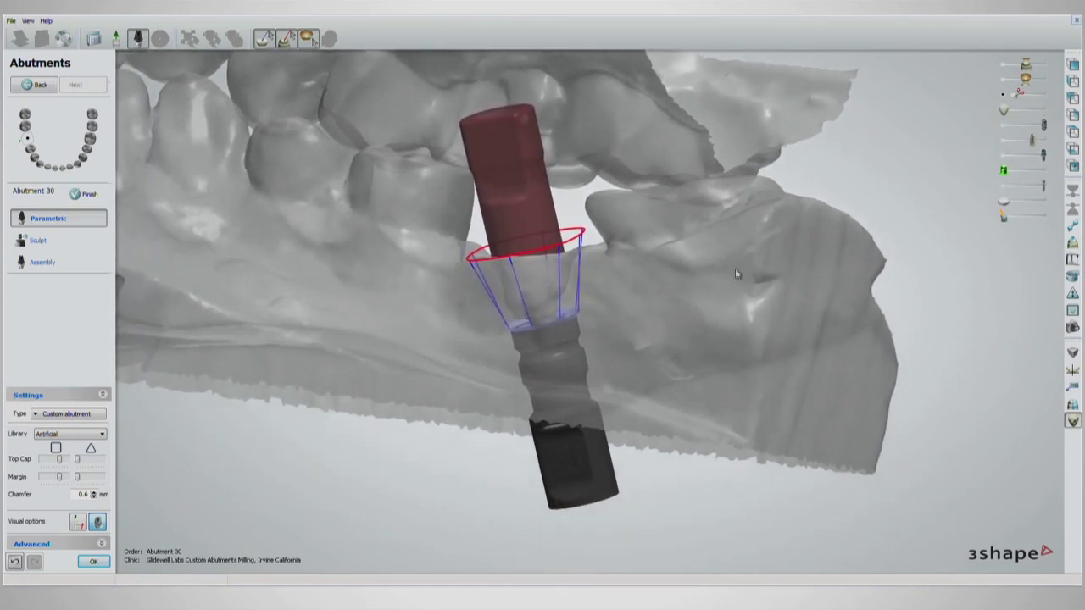
{"action": "mouse_move", "coordinate": [1044, 126]}
{"action": "left_mouse_down"}
{"action": "mouse_move", "coordinate": [1021, 127]}
{"action": "mouse_move", "coordinate": [1028, 134]}
{"action": "left_mouse_up"}
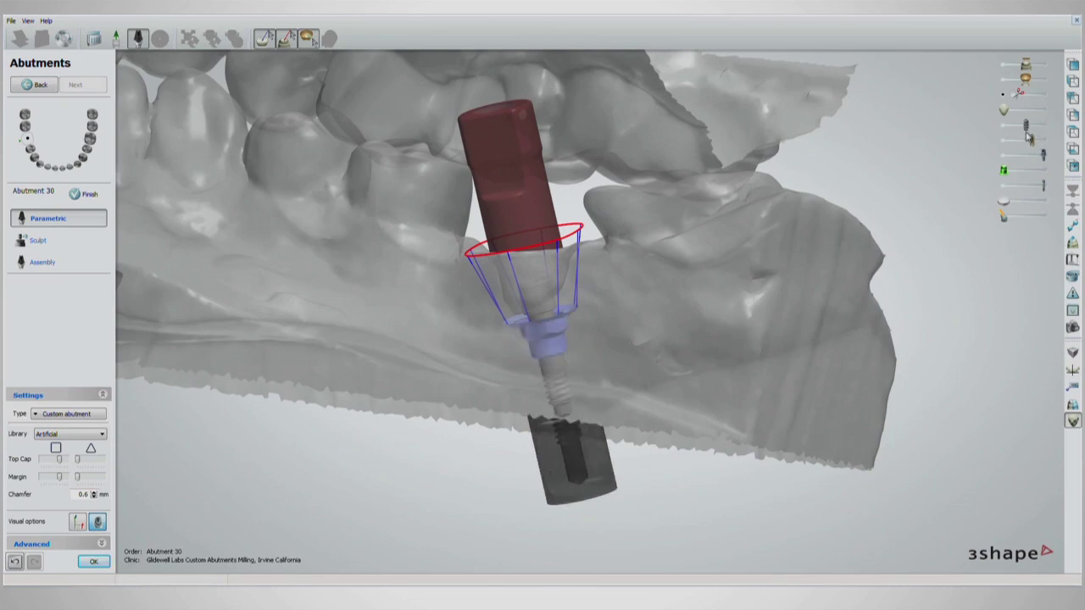
{"action": "right_click_drag", "start_coordinate": [785, 249], "coordinate": [625, 294]}
Step: Hide the scan body and opposing jaw, and restore the implant analog and abutment to full display
{"action": "left_click", "coordinate": [1006, 144]}
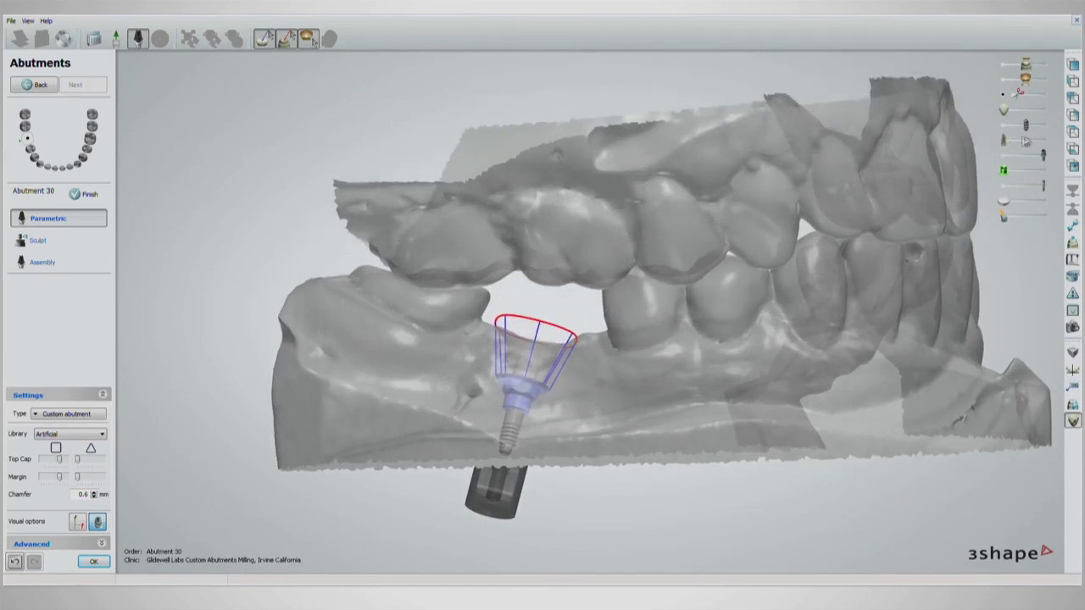
{"action": "left_click", "coordinate": [1043, 127]}
{"action": "left_click", "coordinate": [1043, 112]}
{"action": "right_click_drag", "start_coordinate": [718, 142], "coordinate": [665, 354]}
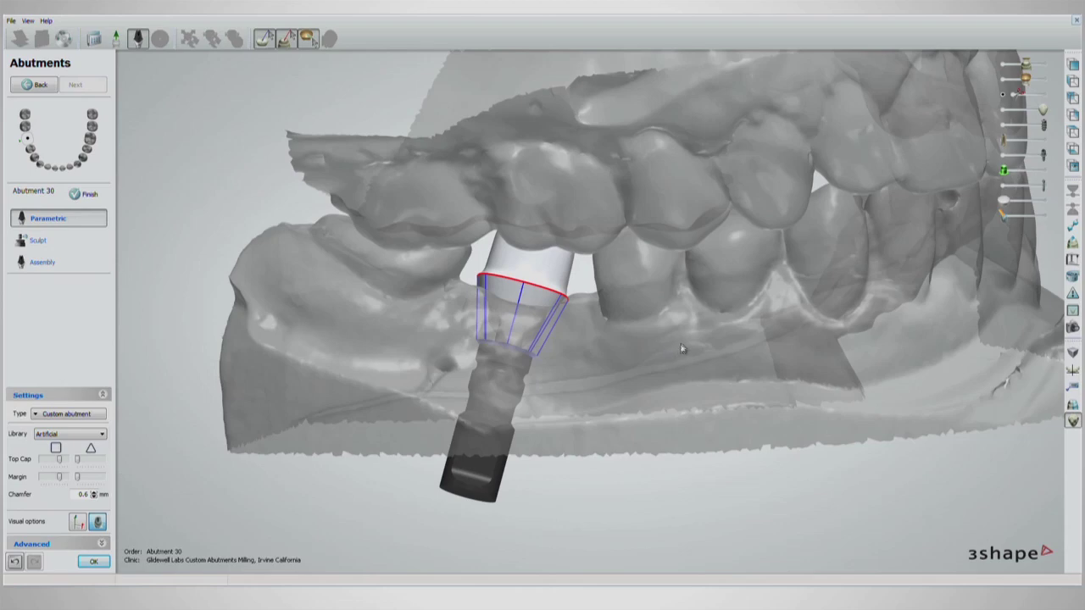
{"action": "left_click", "coordinate": [1005, 79]}
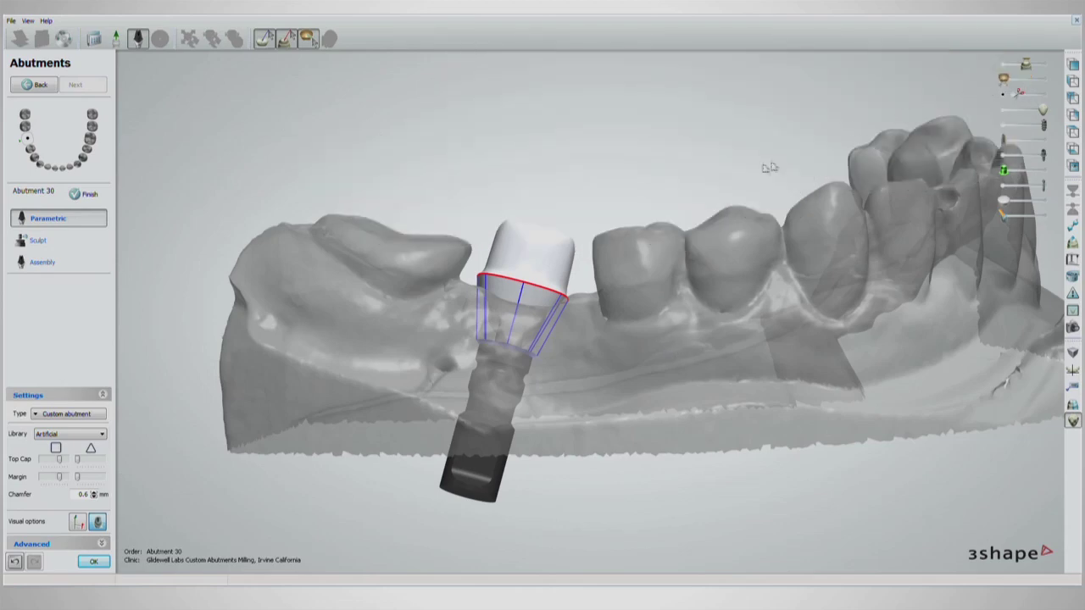
Step: Examine the abutment's margin outline, screw hole and control handles from the occlusal side
{"action": "right_click_drag", "start_coordinate": [703, 193], "coordinate": [602, 291]}
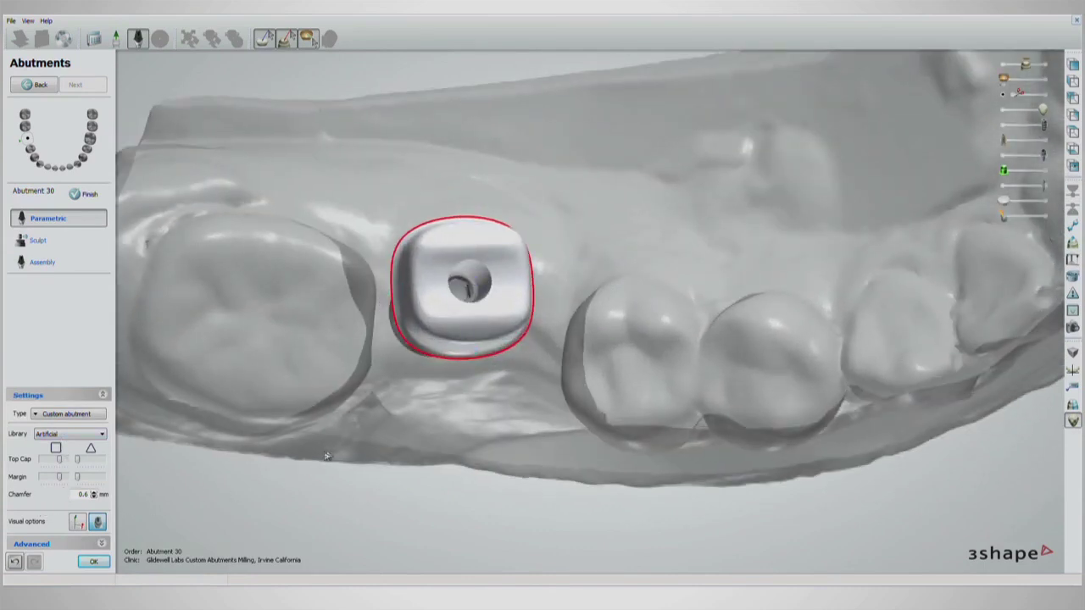
{"action": "mouse_move", "coordinate": [348, 338]}
{"action": "right_mouse_down"}
{"action": "mouse_move", "coordinate": [351, 310]}
{"action": "mouse_move", "coordinate": [345, 326]}
{"action": "right_mouse_up"}
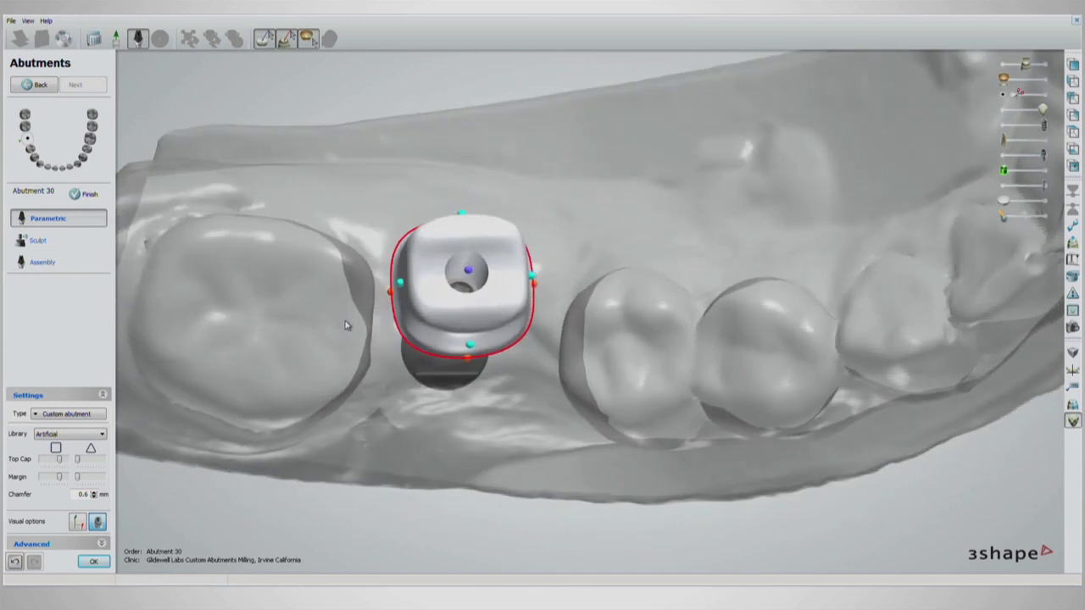
{"action": "scroll", "coordinate": [422, 361], "scroll_direction": "up", "scroll_amount": 4}
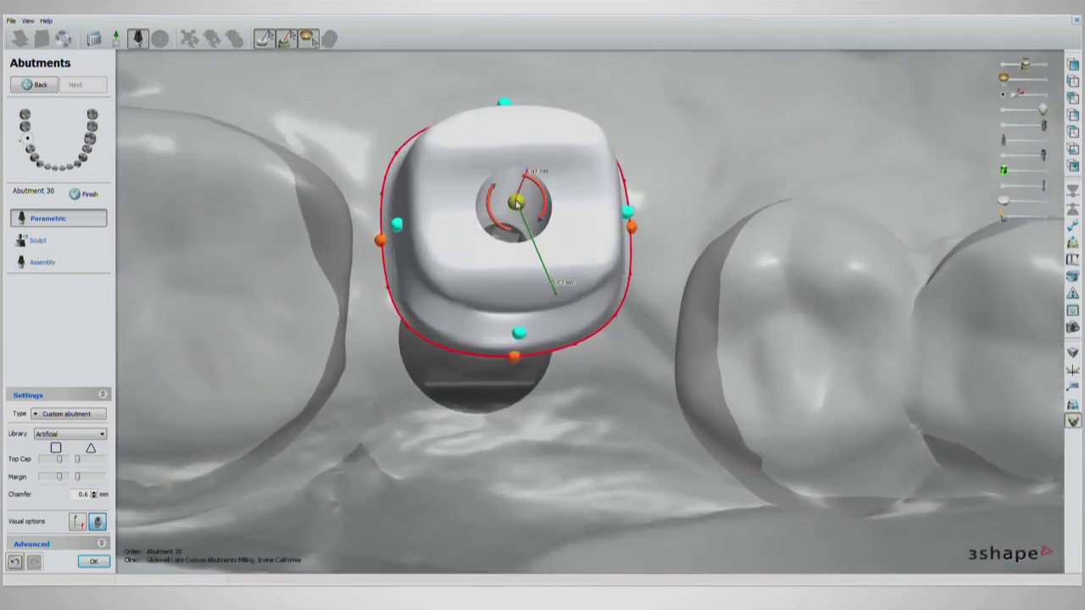
{"action": "right_click_drag", "start_coordinate": [657, 302], "coordinate": [641, 304]}
{"action": "middle_click_drag", "start_coordinate": [642, 305], "coordinate": [633, 300]}
{"action": "scroll", "coordinate": [589, 303], "scroll_direction": "down", "scroll_amount": 3}
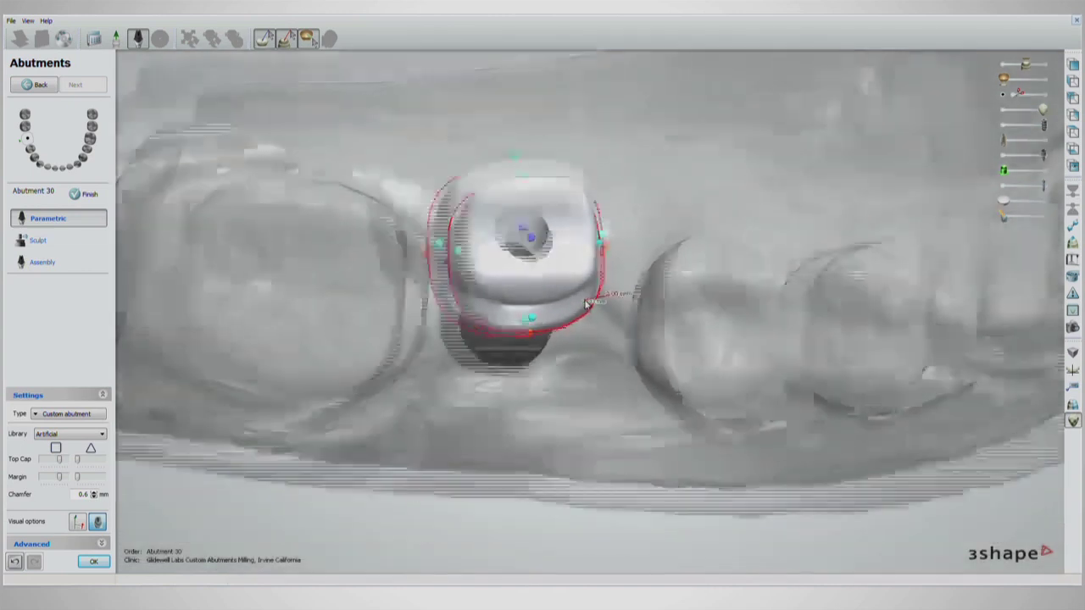
{"action": "scroll", "coordinate": [588, 303], "scroll_direction": "up", "scroll_amount": 1}
{"action": "scroll", "coordinate": [618, 313], "scroll_direction": "down", "scroll_amount": 2}
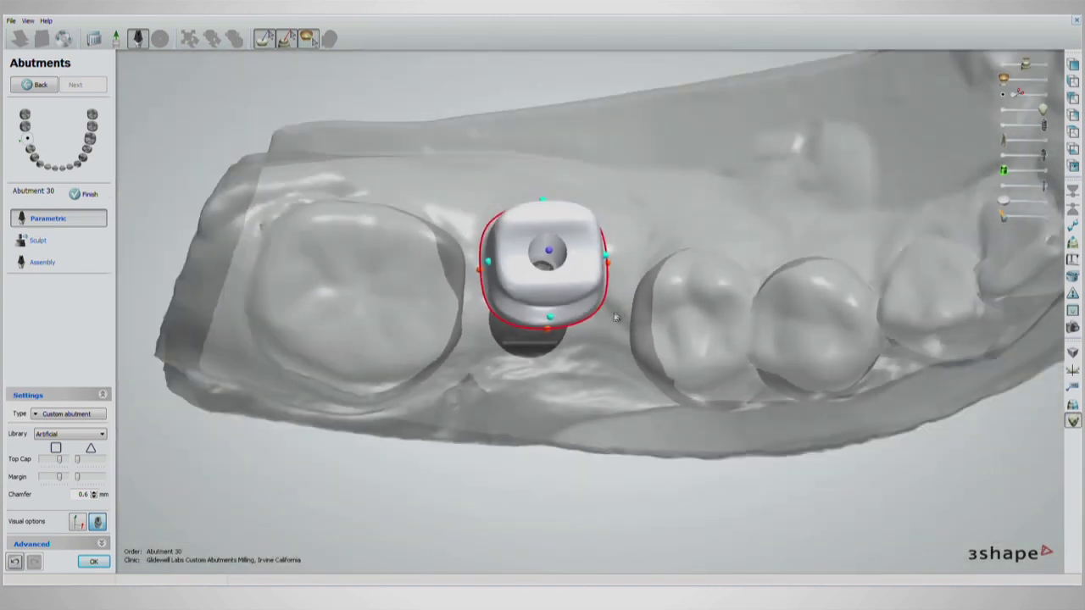
{"action": "scroll", "coordinate": [618, 313], "scroll_direction": "up", "scroll_amount": 1}
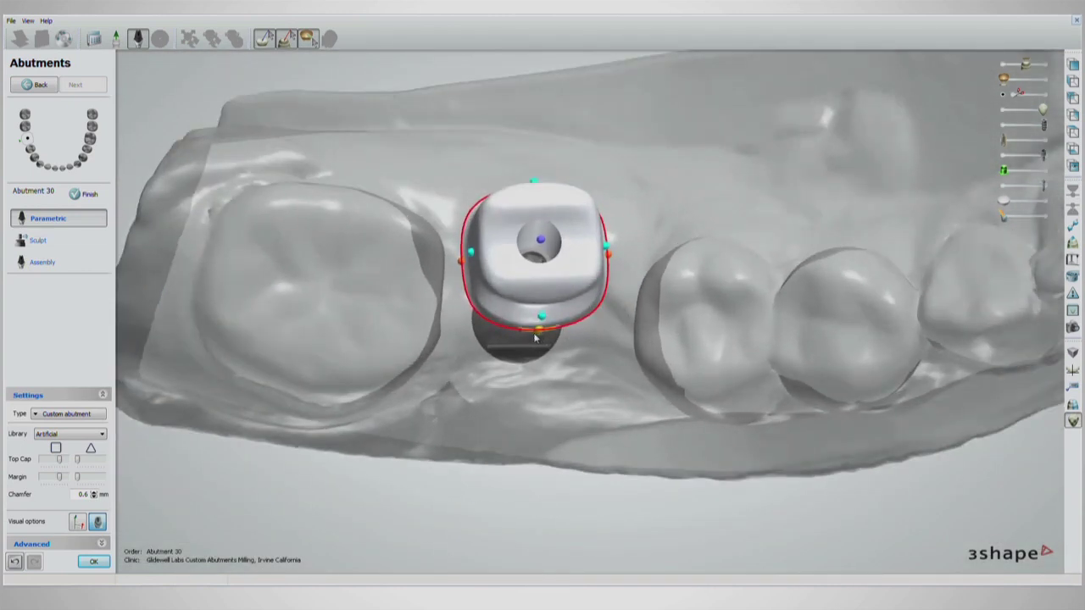
{"action": "left_click_drag", "start_coordinate": [534, 337], "coordinate": [532, 338]}
Step: Pull all four main margin points down and inward to the implant connection, on the mesial, distal, buccal and lingual sides
{"action": "right_click_drag", "start_coordinate": [615, 373], "coordinate": [621, 278]}
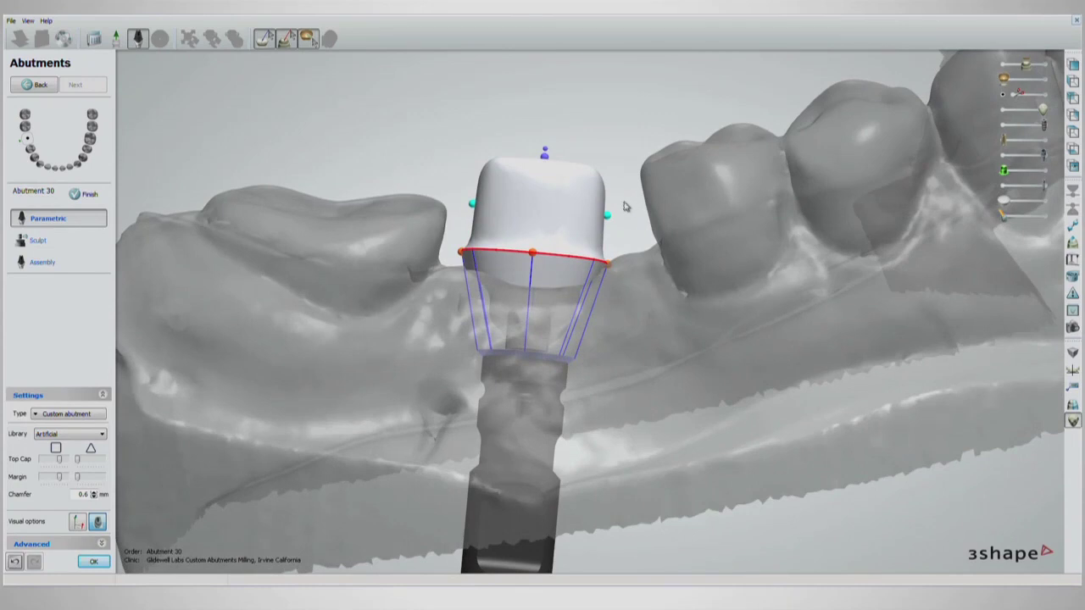
{"action": "scroll", "coordinate": [625, 206], "scroll_direction": "up", "scroll_amount": 5}
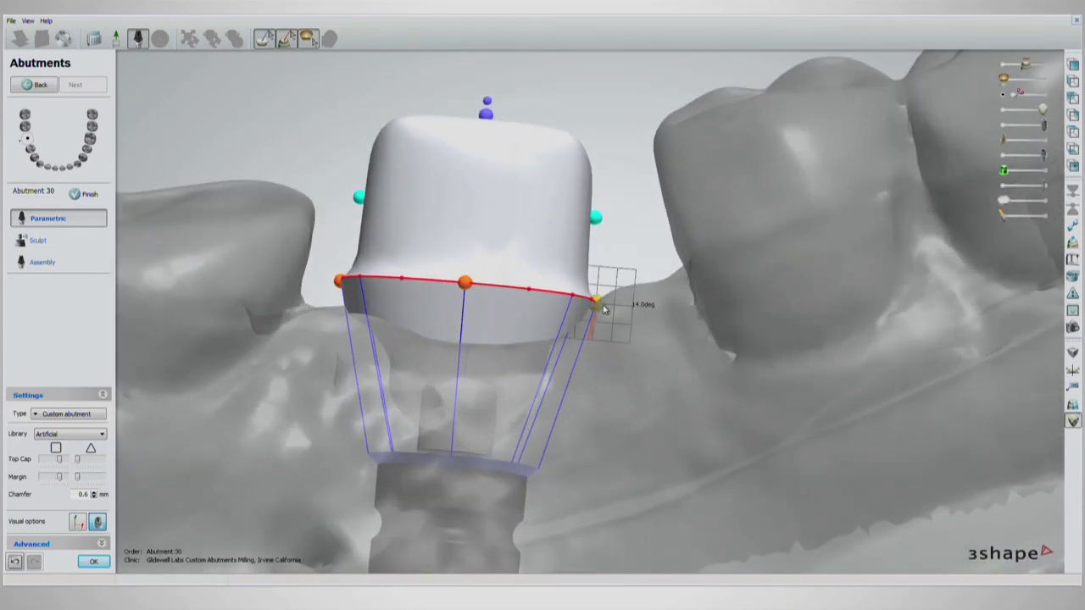
{"action": "left_click_drag", "start_coordinate": [605, 310], "coordinate": [541, 465]}
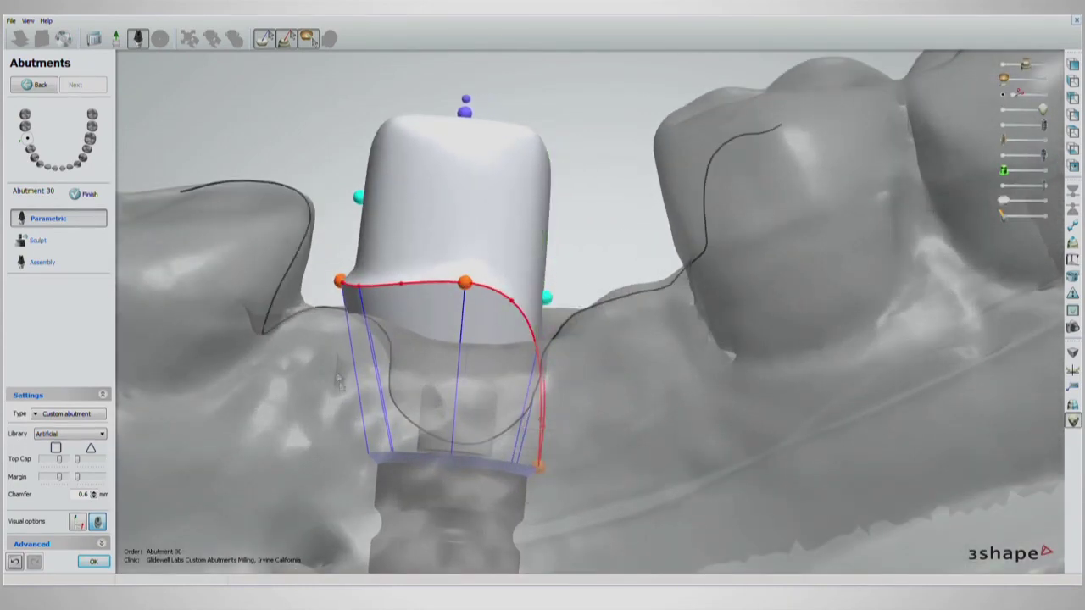
{"action": "left_click_drag", "start_coordinate": [338, 281], "coordinate": [371, 458]}
{"action": "right_click_drag", "start_coordinate": [480, 427], "coordinate": [595, 425]}
{"action": "left_click_drag", "start_coordinate": [590, 290], "coordinate": [525, 506]}
{"action": "left_click_drag", "start_coordinate": [333, 294], "coordinate": [379, 465]}
{"action": "scroll", "coordinate": [581, 409], "scroll_direction": "down", "scroll_amount": 2}
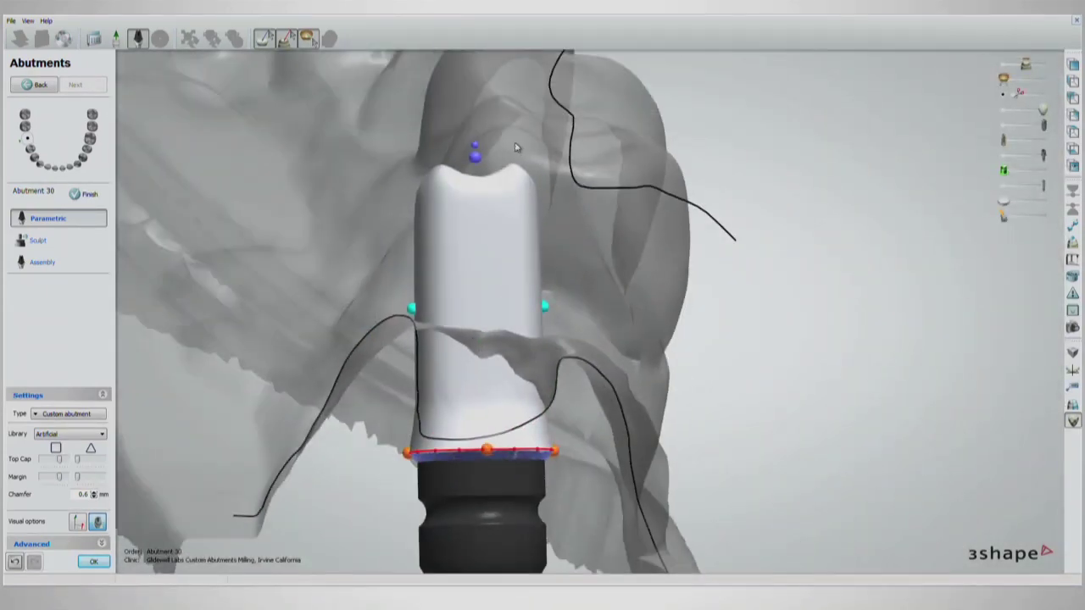
Step: Shorten the abutment by lowering its top cap to just above the gum line
{"action": "left_click_drag", "start_coordinate": [476, 161], "coordinate": [485, 289]}
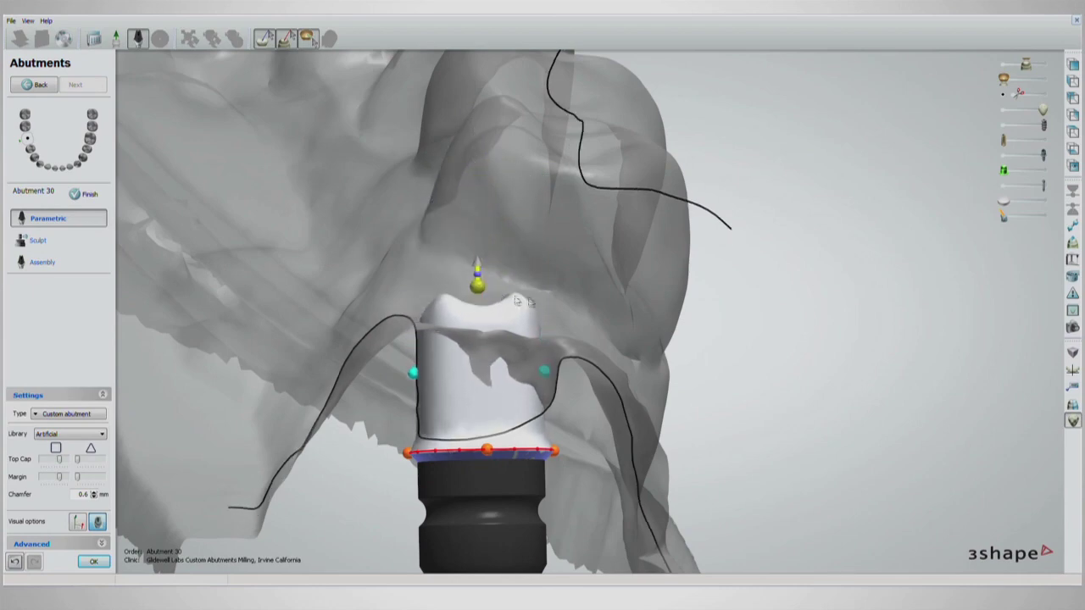
{"action": "scroll", "coordinate": [483, 289], "scroll_direction": "down", "scroll_amount": 1}
{"action": "right_click_drag", "start_coordinate": [483, 289], "coordinate": [464, 301]}
{"action": "scroll", "coordinate": [426, 209], "scroll_direction": "down", "scroll_amount": 1}
{"action": "scroll", "coordinate": [543, 380], "scroll_direction": "up", "scroll_amount": 2}
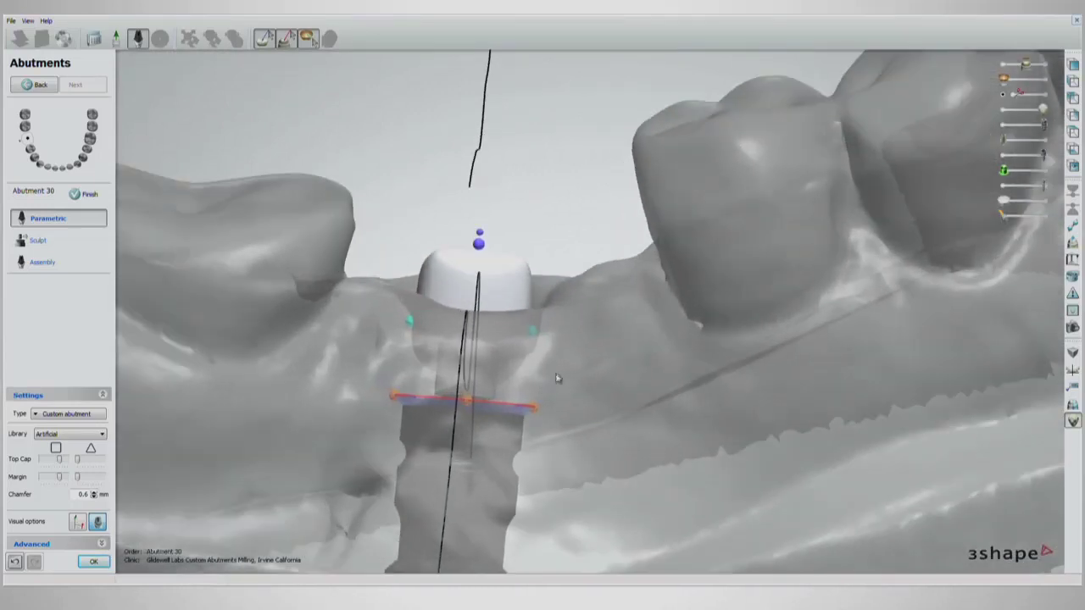
{"action": "right_click_drag", "start_coordinate": [562, 309], "coordinate": [568, 409]}
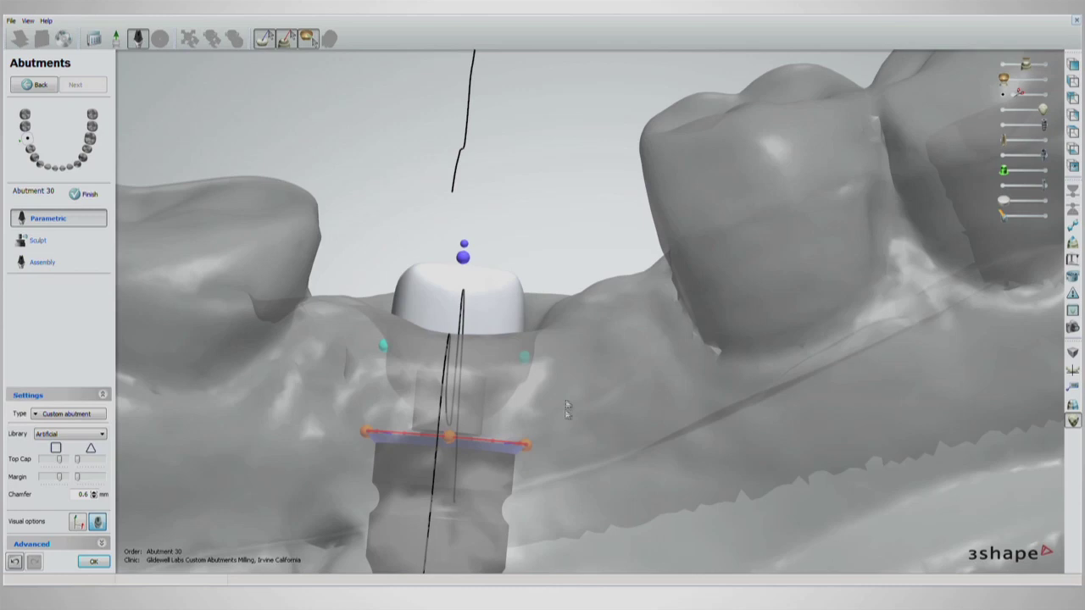
Step: Raise the mesial and distal margin points up and outward toward the gum crest beside the neighbouring teeth
{"action": "left_click", "coordinate": [532, 442]}
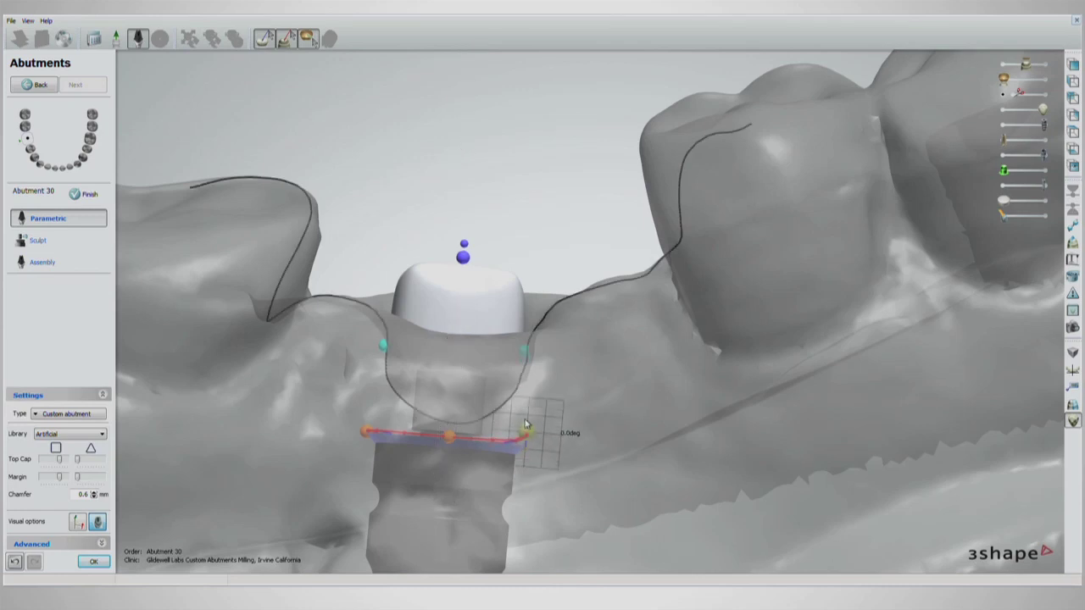
{"action": "left_click_drag", "start_coordinate": [527, 401], "coordinate": [578, 294]}
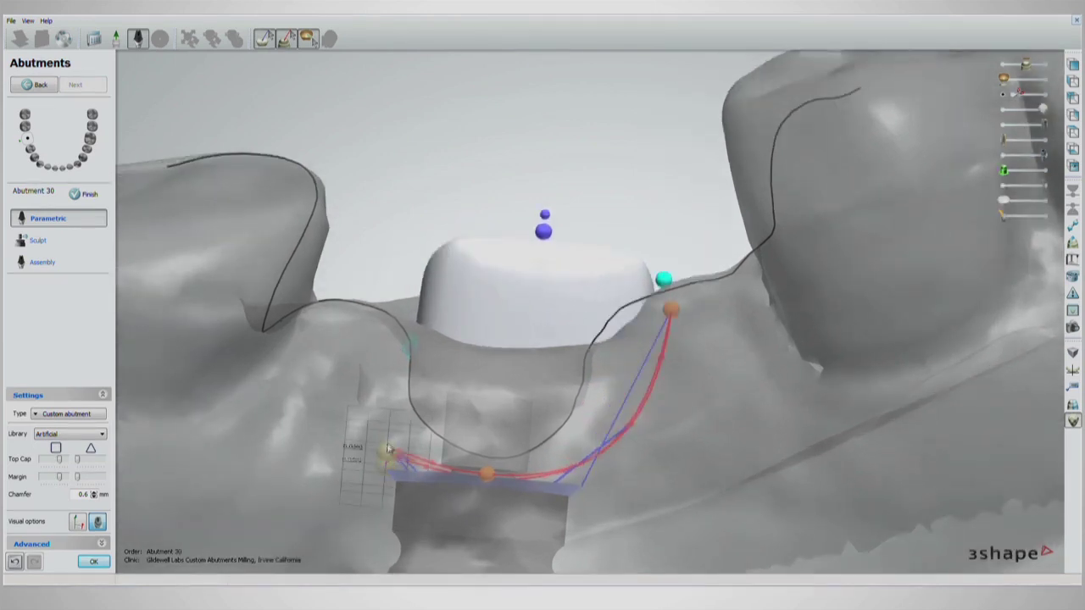
{"action": "left_click_drag", "start_coordinate": [387, 449], "coordinate": [362, 331]}
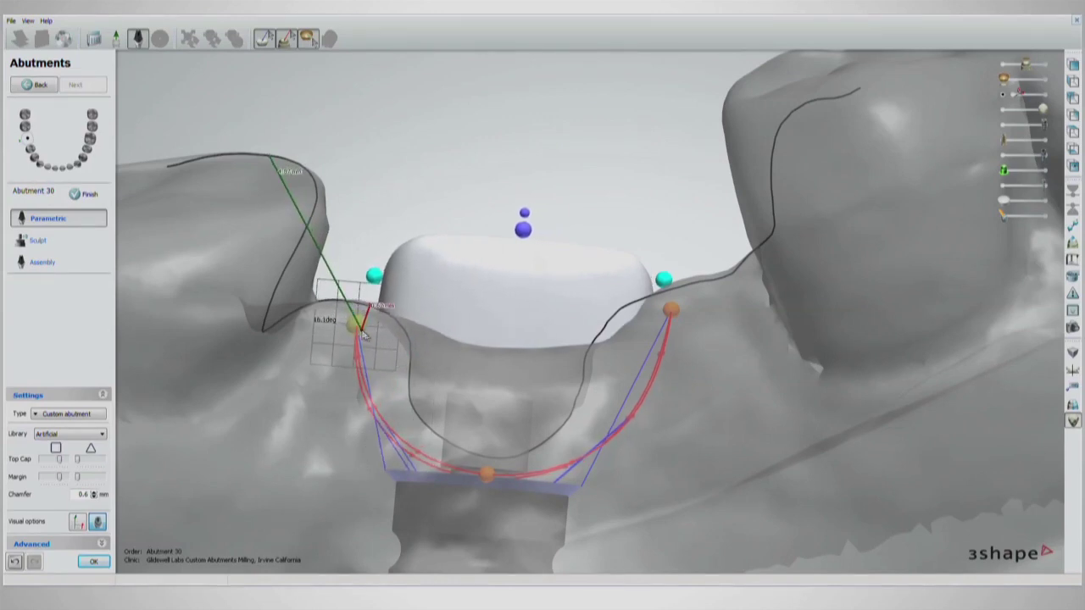
Step: Raise the buccal and lingual margin points up and outward from the implant connection toward the gum tissue
{"action": "scroll", "coordinate": [482, 368], "scroll_direction": "down", "scroll_amount": 2}
{"action": "right_click_drag", "start_coordinate": [477, 363], "coordinate": [449, 361]}
{"action": "right_click_drag", "start_coordinate": [730, 245], "coordinate": [386, 272]}
{"action": "scroll", "coordinate": [355, 454], "scroll_direction": "up", "scroll_amount": 4}
{"action": "middle_click_drag", "start_coordinate": [418, 440], "coordinate": [420, 460]}
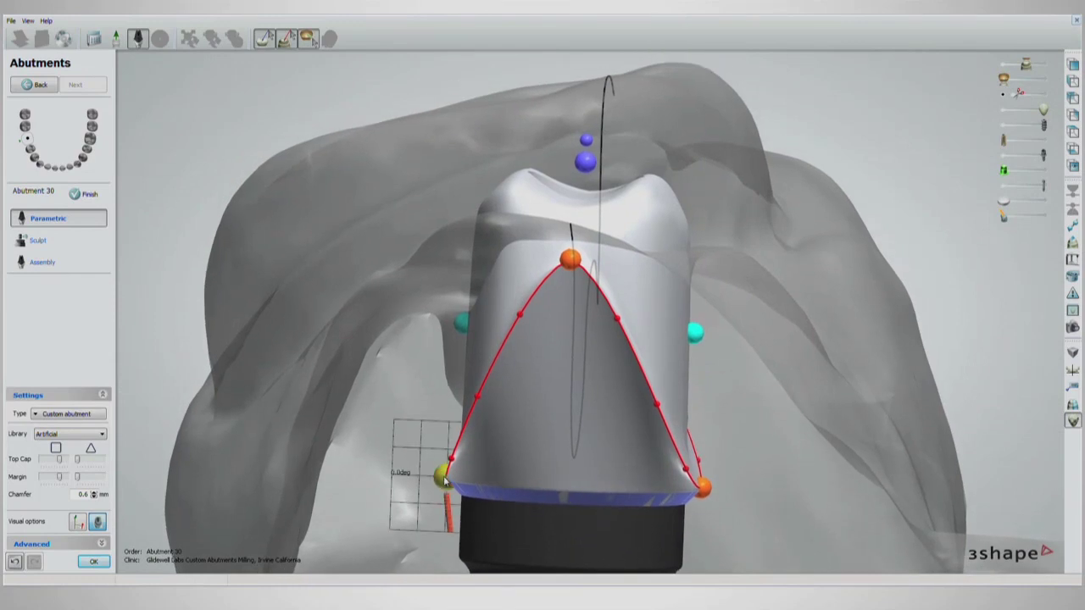
{"action": "left_click_drag", "start_coordinate": [445, 480], "coordinate": [407, 369]}
{"action": "left_click_drag", "start_coordinate": [703, 485], "coordinate": [707, 272]}
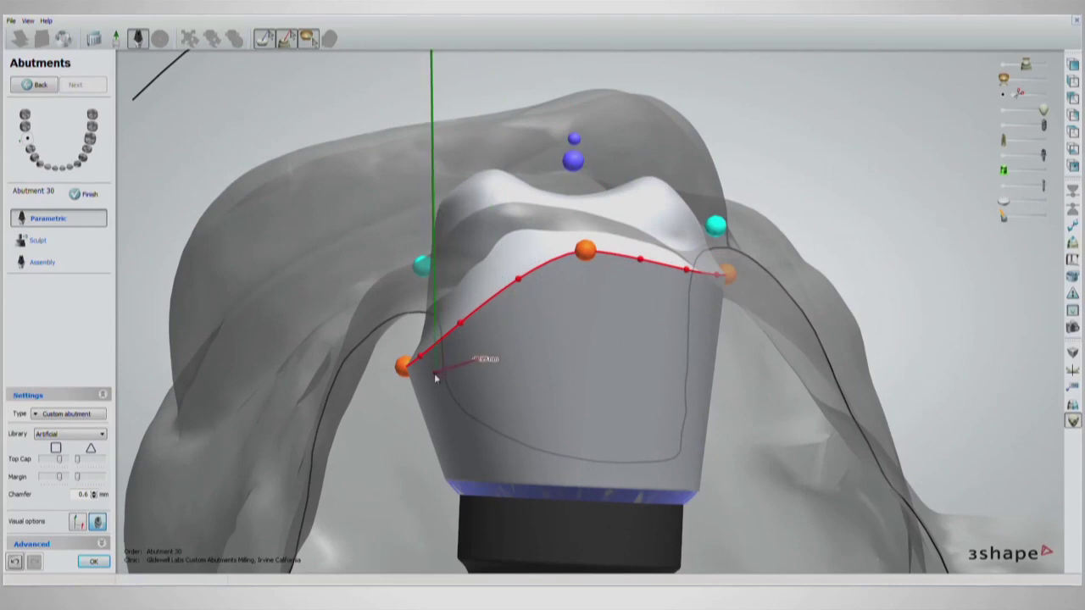
{"action": "middle_click_drag", "start_coordinate": [438, 409], "coordinate": [412, 367]}
{"action": "left_click_drag", "start_coordinate": [383, 330], "coordinate": [381, 329]}
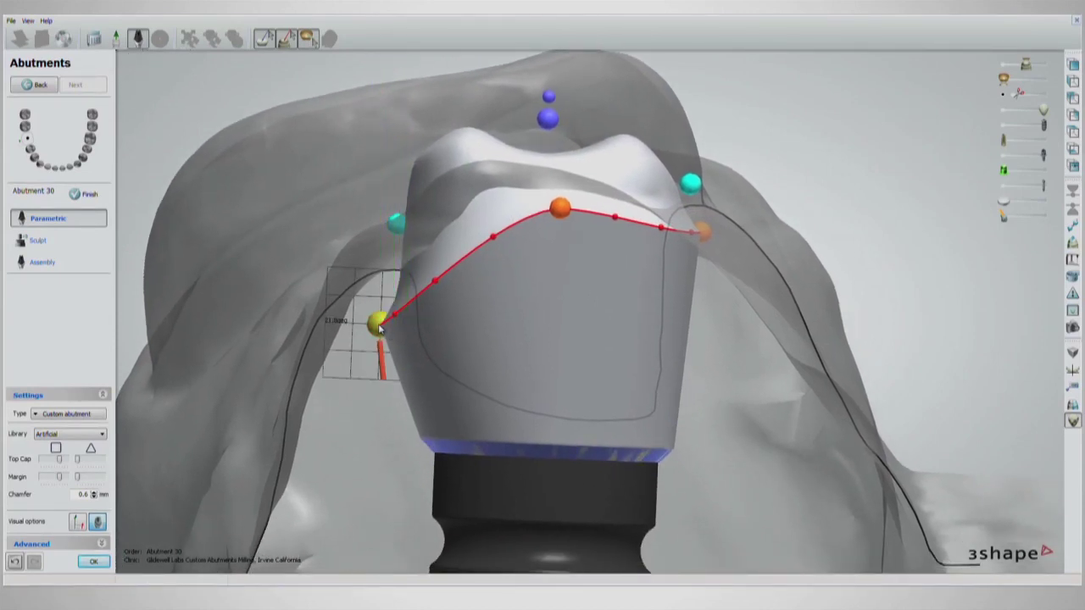
Step: Fine-tune the mesial and distal margin points and raise the margin point between them closer to the gum line
{"action": "scroll", "coordinate": [380, 329], "scroll_direction": "down", "scroll_amount": 3}
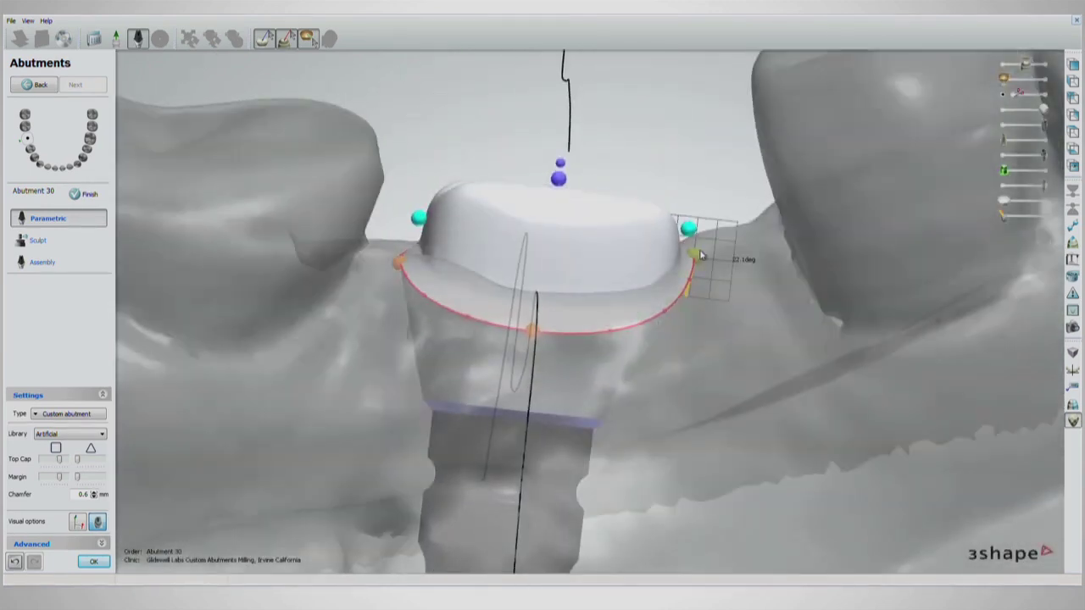
{"action": "left_click", "coordinate": [400, 265]}
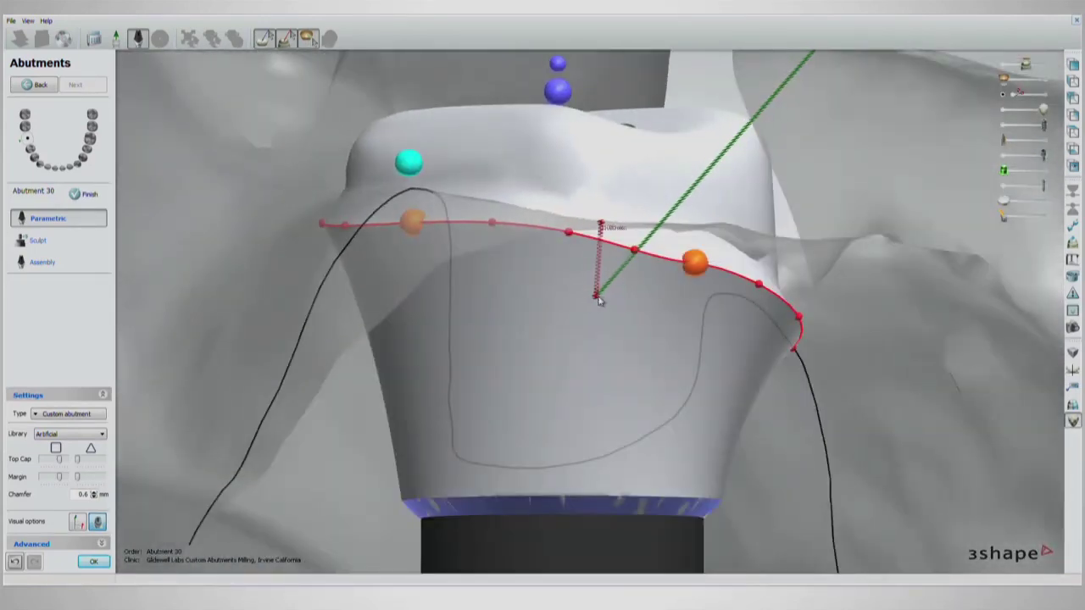
{"action": "left_click_drag", "start_coordinate": [601, 308], "coordinate": [637, 253]}
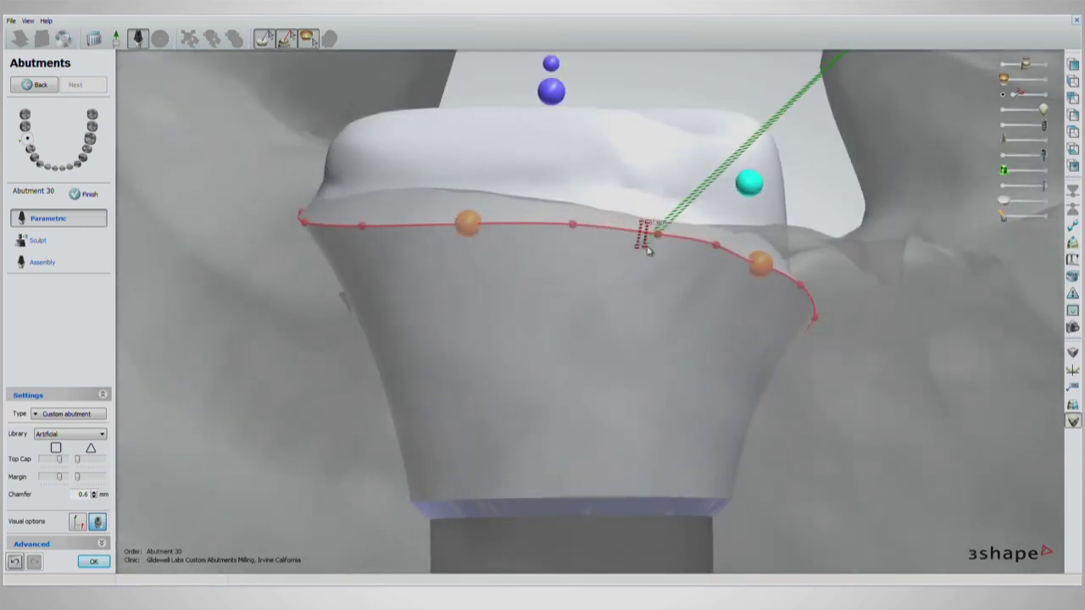
{"action": "left_click_drag", "start_coordinate": [647, 241], "coordinate": [535, 241]}
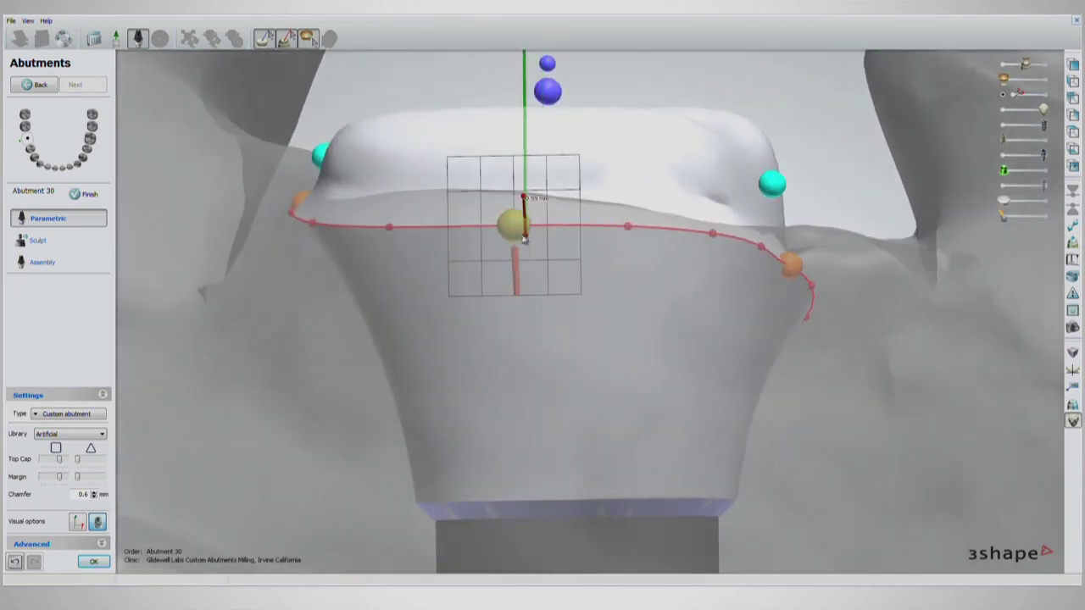
{"action": "left_click_drag", "start_coordinate": [517, 226], "coordinate": [514, 213]}
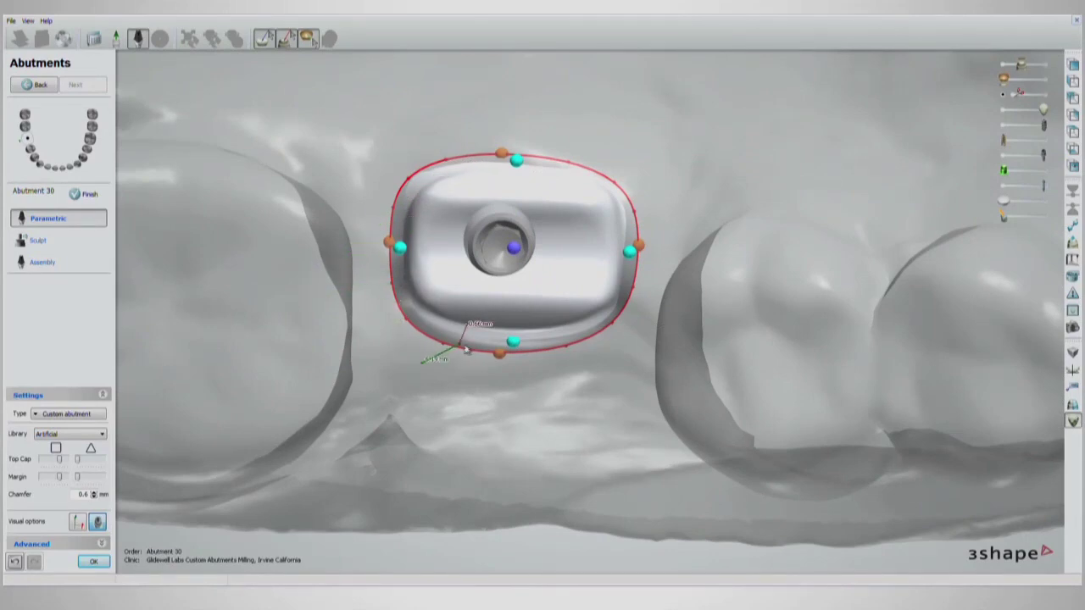
{"action": "scroll", "coordinate": [589, 353], "scroll_direction": "up", "scroll_amount": 2}
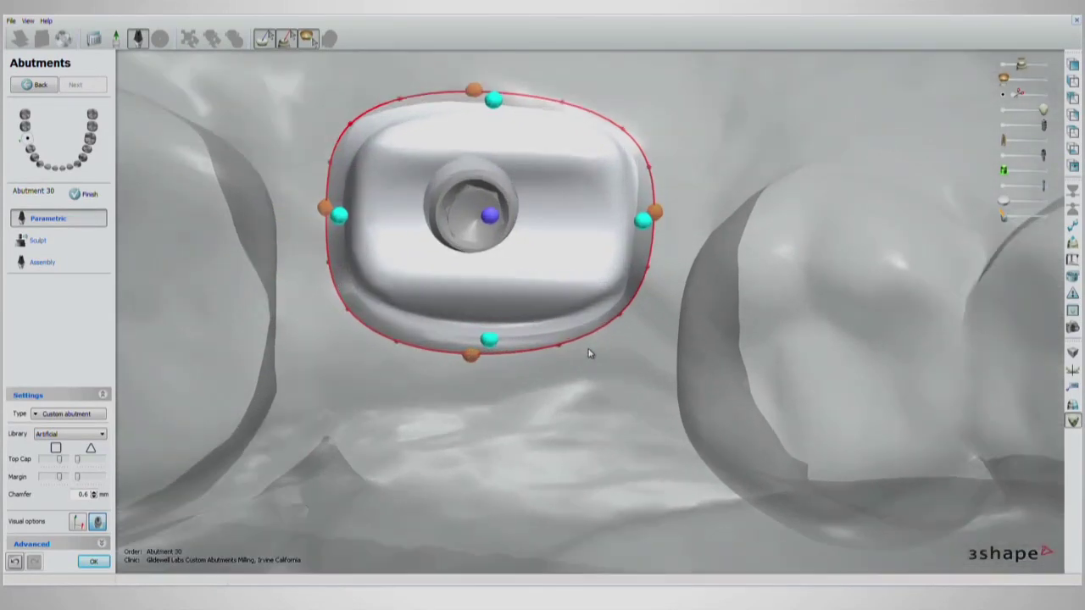
{"action": "scroll", "coordinate": [576, 403], "scroll_direction": "up", "scroll_amount": 2}
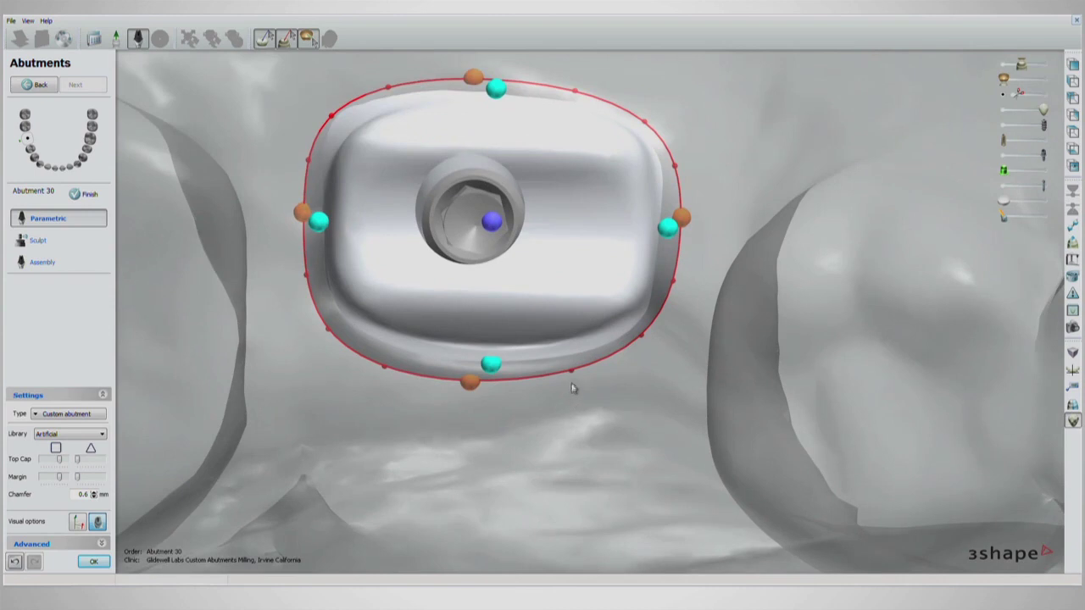
{"action": "left_click_drag", "start_coordinate": [580, 387], "coordinate": [588, 390]}
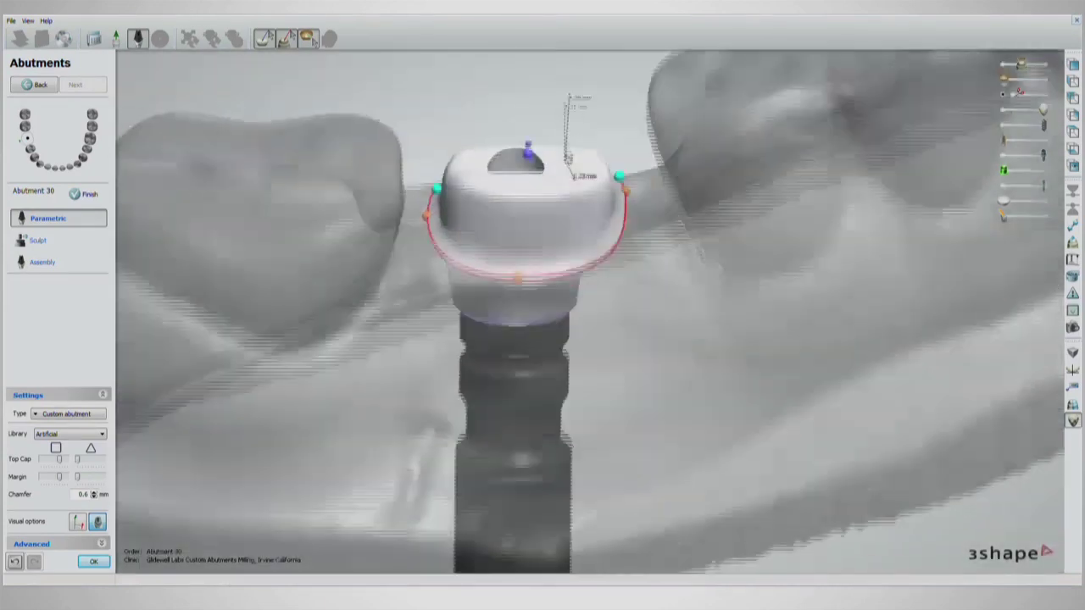
Step: Show the opposing jaw and raise the abutment's top cap toward the opposing teeth
{"action": "right_click_drag", "start_coordinate": [475, 127], "coordinate": [520, 222]}
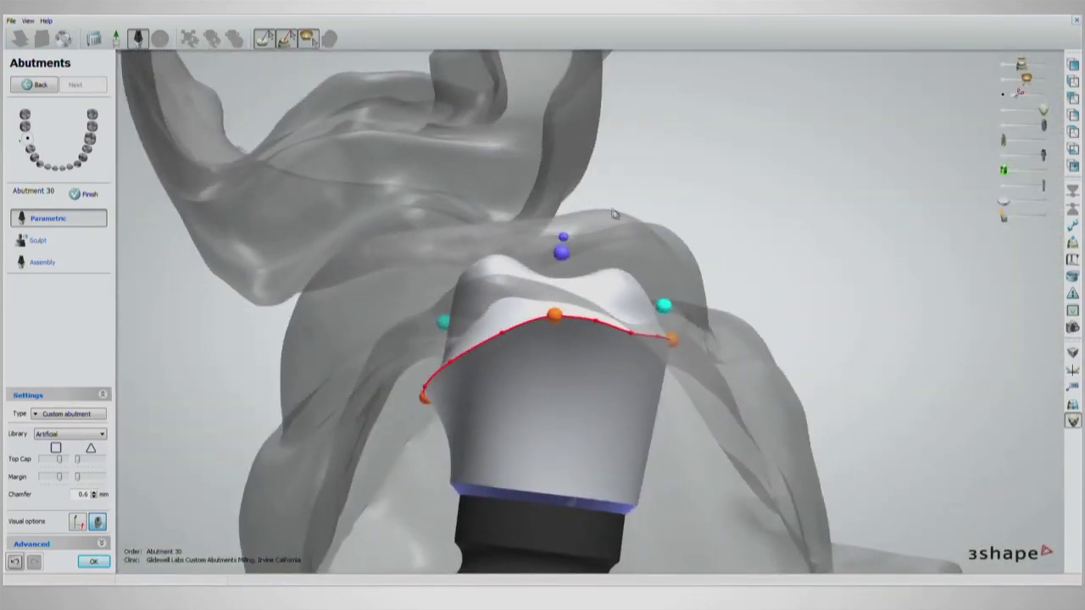
{"action": "scroll", "coordinate": [602, 231], "scroll_direction": "up", "scroll_amount": 2}
{"action": "scroll", "coordinate": [534, 243], "scroll_direction": "down", "scroll_amount": 3}
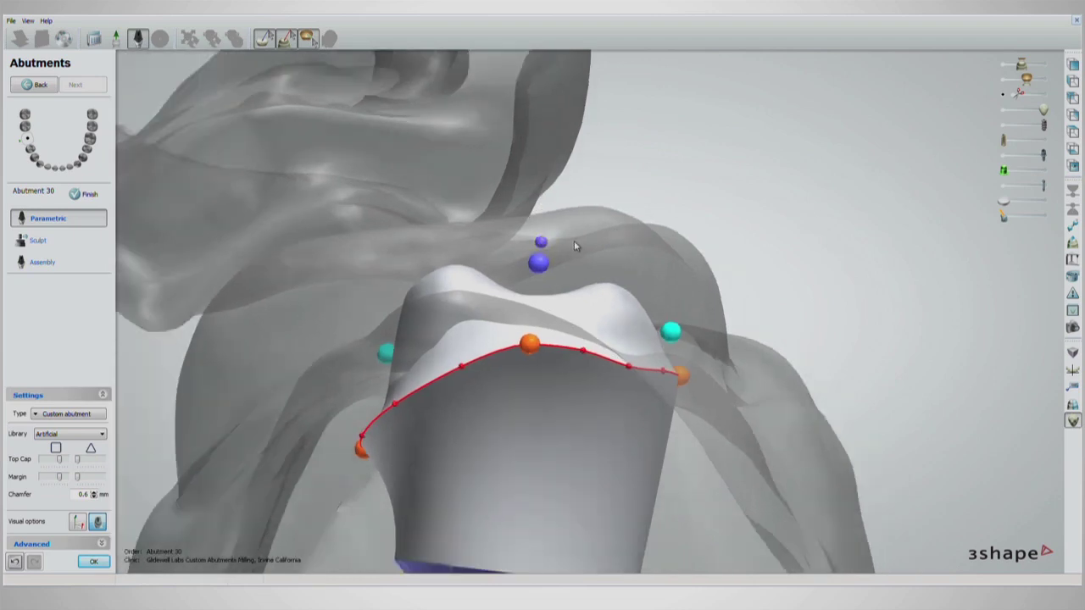
{"action": "left_click_drag", "start_coordinate": [547, 290], "coordinate": [557, 226]}
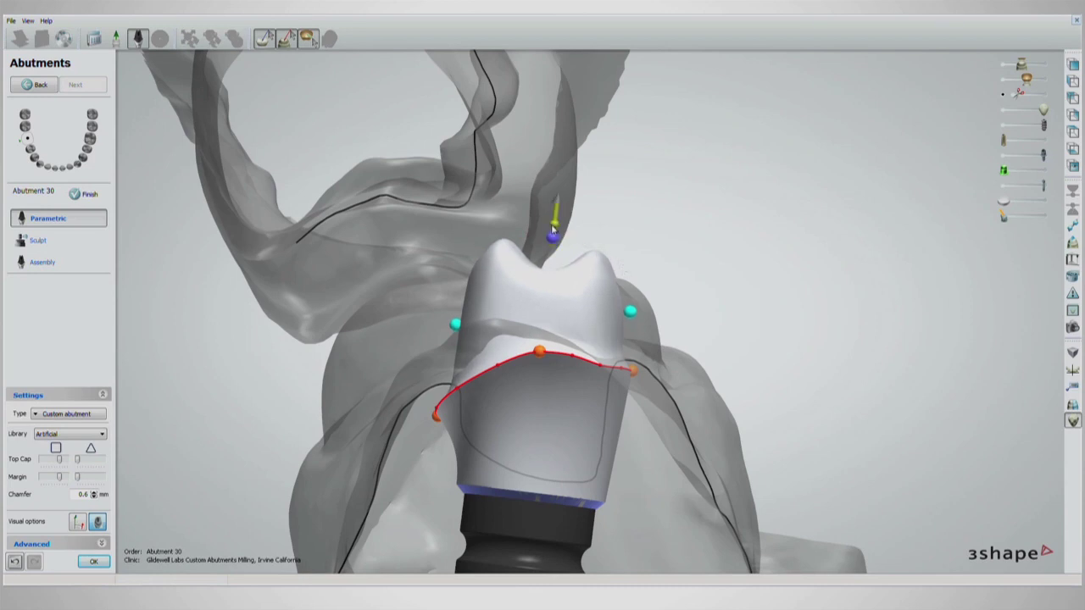
{"action": "mouse_move", "coordinate": [549, 248]}
{"action": "left_mouse_down"}
{"action": "mouse_move", "coordinate": [549, 282]}
{"action": "mouse_move", "coordinate": [551, 240]}
{"action": "left_mouse_up"}
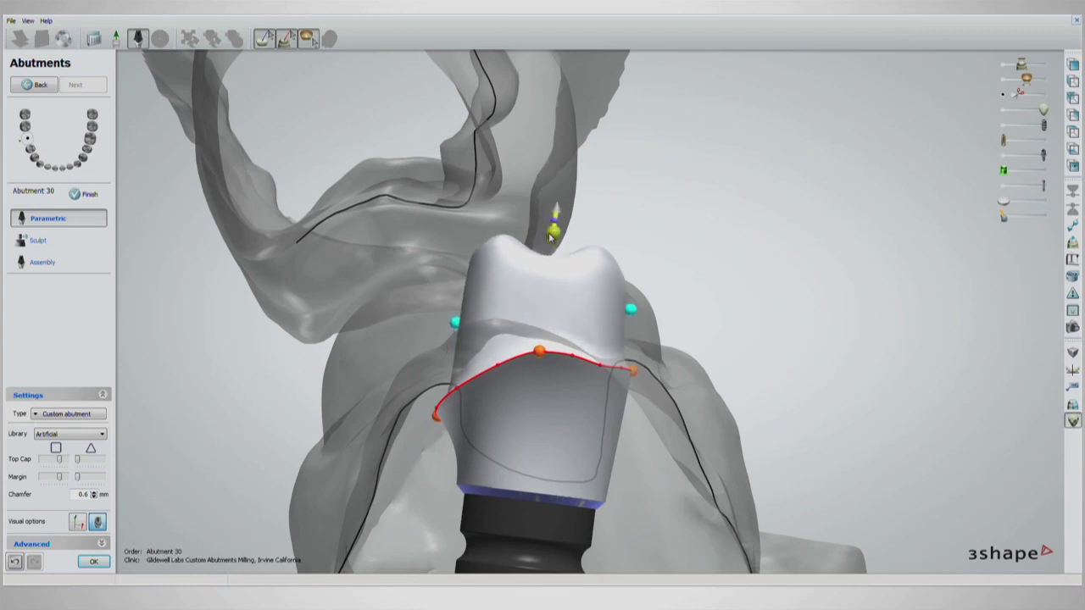
Step: Tilt the abutment's top cap toward the lower side of the margin and adjust the wall on that side
{"action": "scroll", "coordinate": [515, 232], "scroll_direction": "up", "scroll_amount": 2}
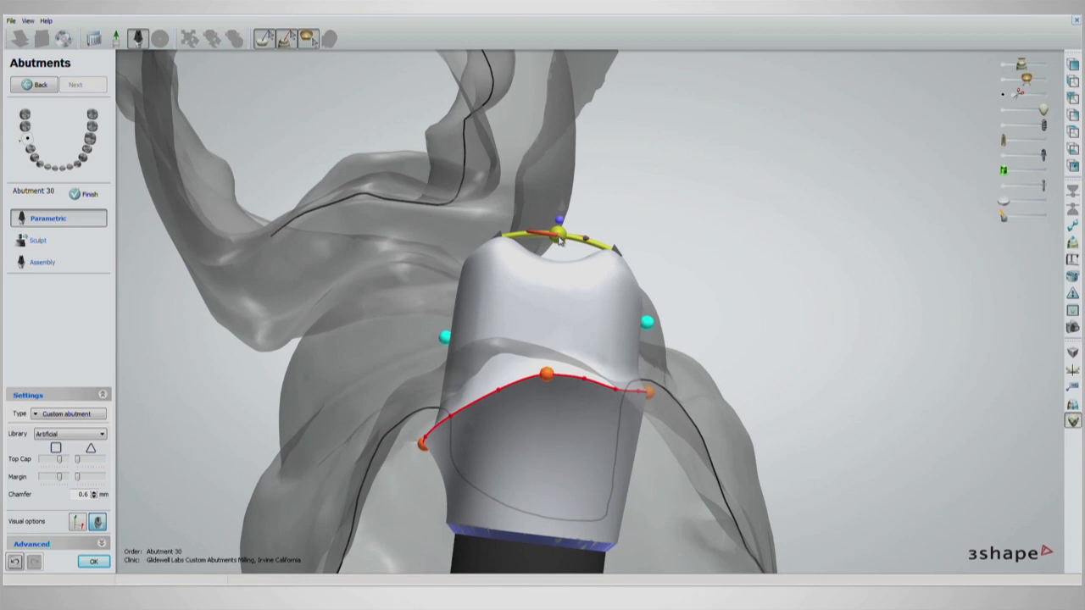
{"action": "left_click_drag", "start_coordinate": [557, 239], "coordinate": [515, 237]}
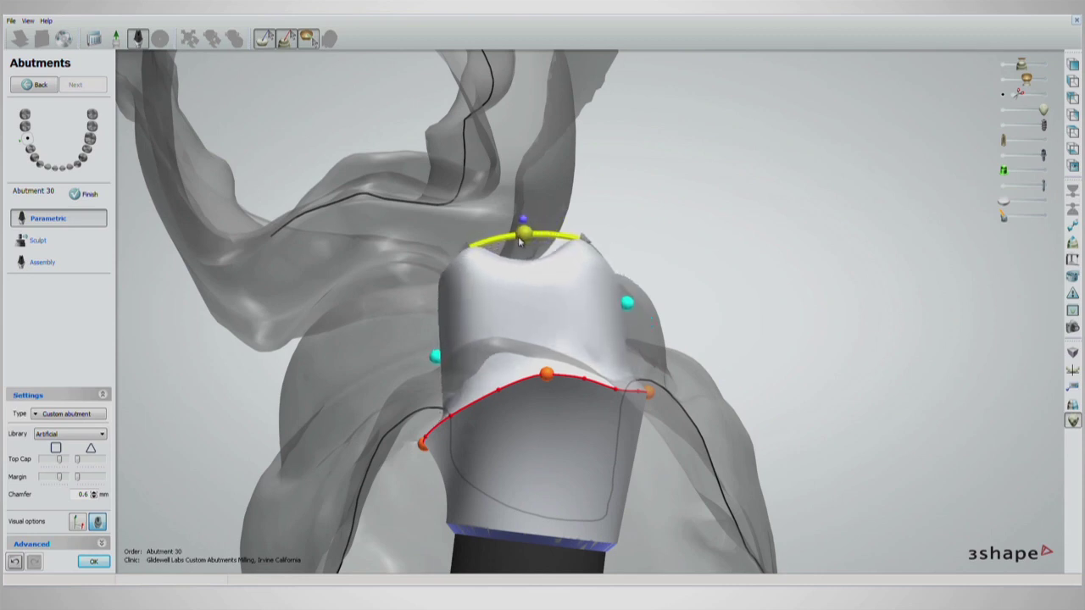
{"action": "left_click_drag", "start_coordinate": [435, 366], "coordinate": [428, 371]}
{"action": "scroll", "coordinate": [453, 278], "scroll_direction": "down", "scroll_amount": 4}
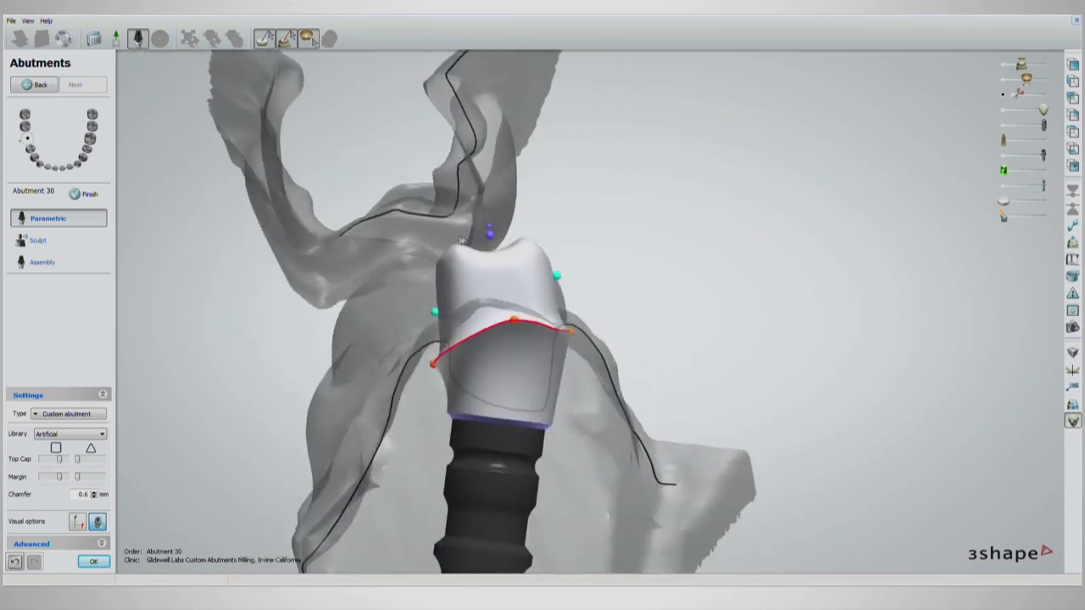
{"action": "right_click_drag", "start_coordinate": [453, 270], "coordinate": [552, 241]}
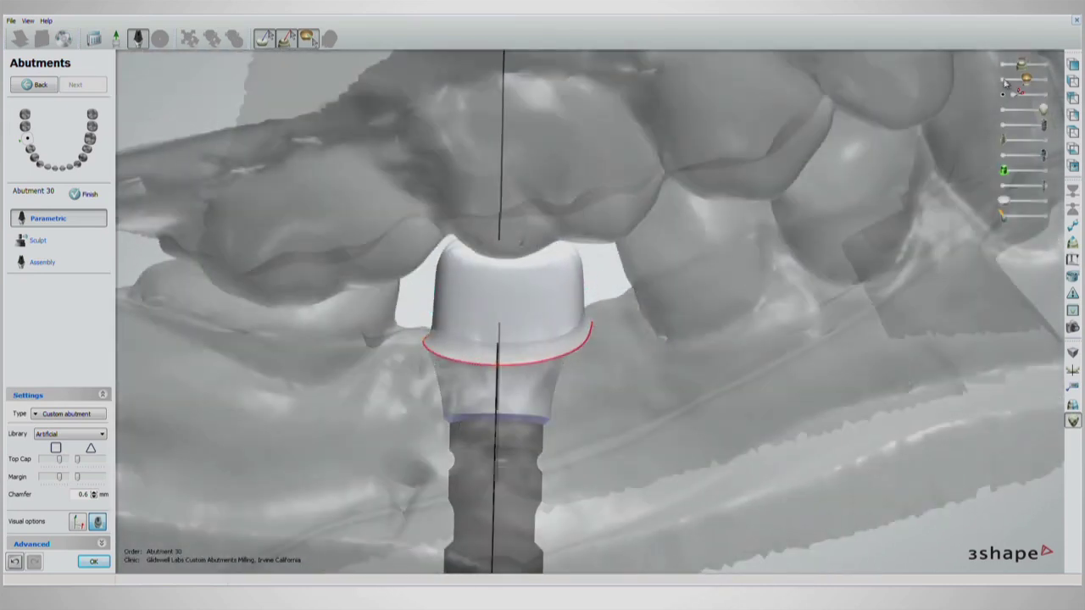
Step: Hide the opposing jaw and pull the abutment's mesial and distal walls inward from the margin
{"action": "left_click", "coordinate": [1005, 81]}
{"action": "right_click_drag", "start_coordinate": [637, 224], "coordinate": [631, 347]}
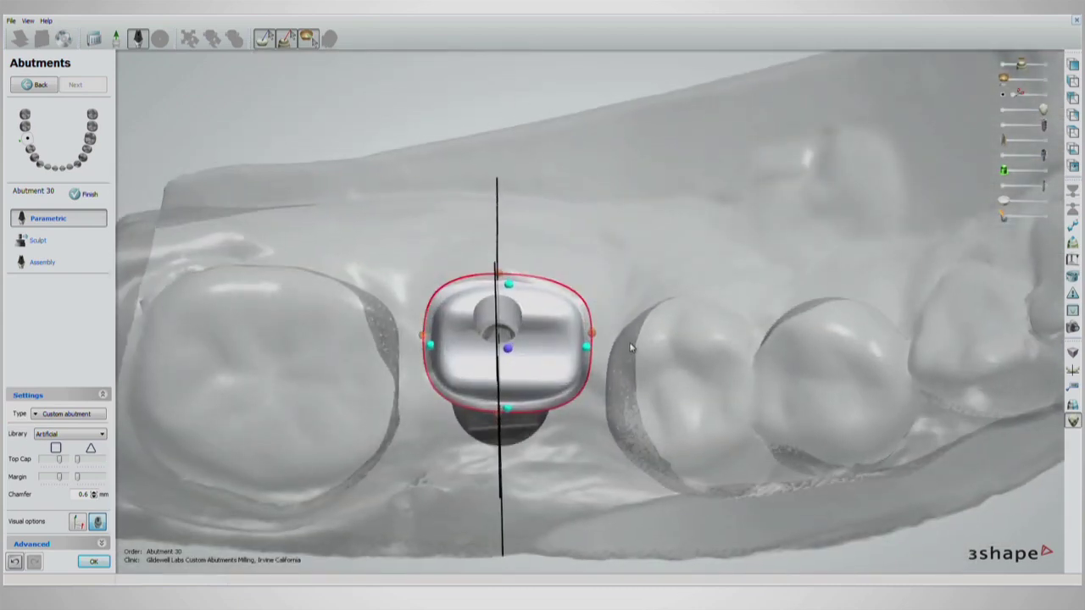
{"action": "scroll", "coordinate": [559, 445], "scroll_direction": "up", "scroll_amount": 4}
{"action": "left_click_drag", "start_coordinate": [339, 270], "coordinate": [345, 273]}
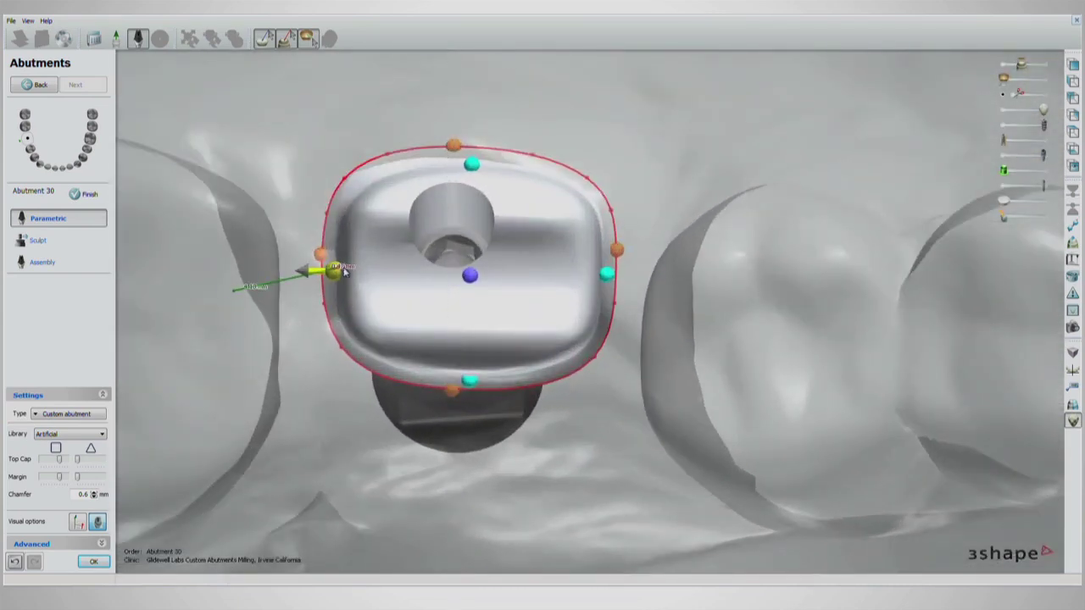
{"action": "mouse_move", "coordinate": [597, 281]}
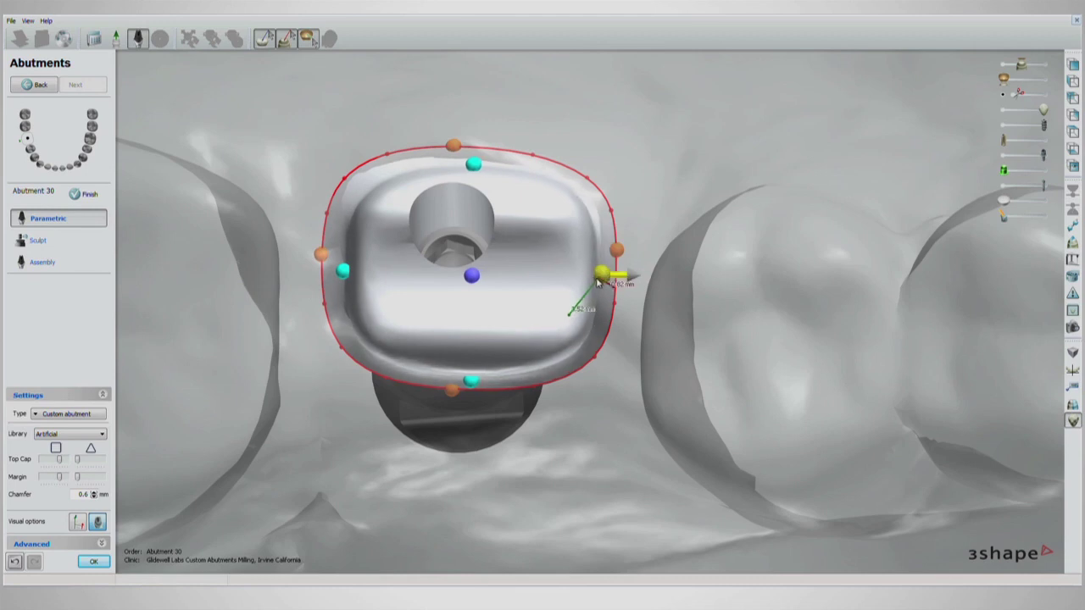
{"action": "mouse_move", "coordinate": [465, 370]}
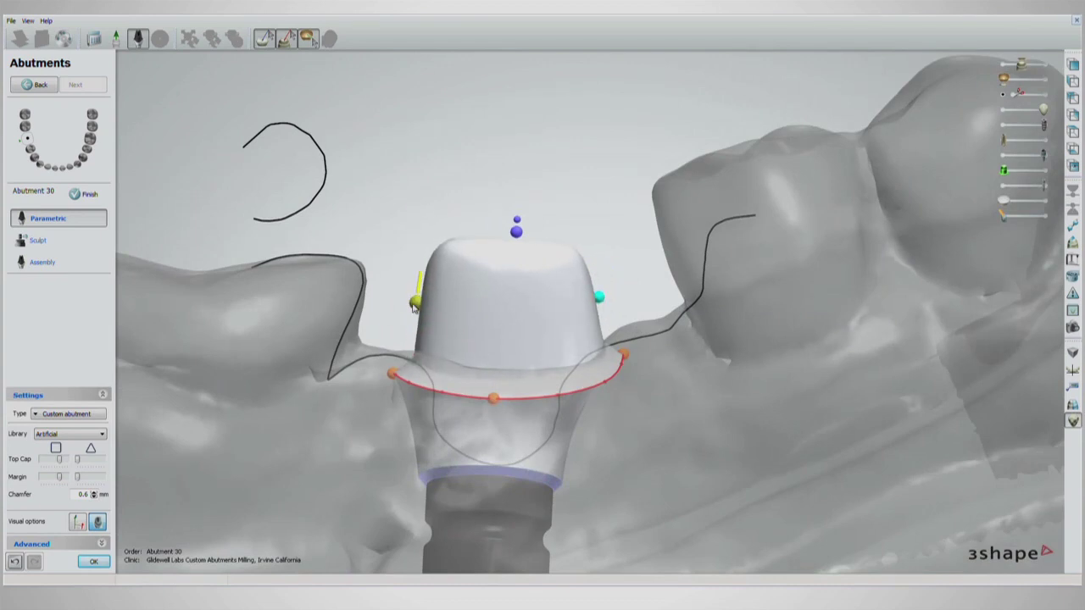
Step: Pull the abutment's buccal and lingual walls slightly inward to taper them
{"action": "right_click_drag", "start_coordinate": [536, 311], "coordinate": [615, 302]}
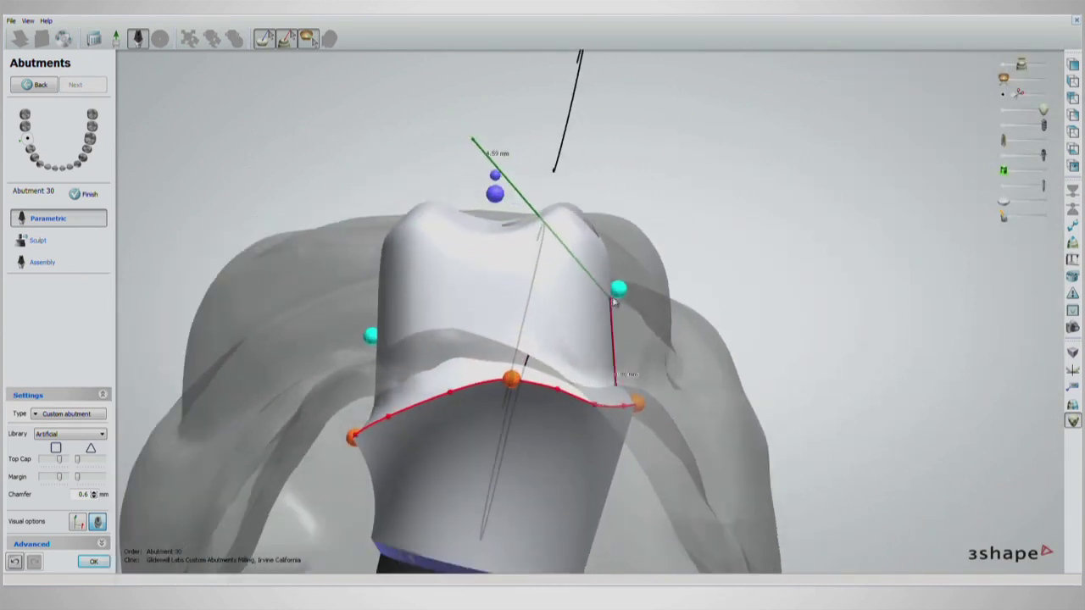
{"action": "left_click_drag", "start_coordinate": [619, 293], "coordinate": [615, 295]}
{"action": "left_click_drag", "start_coordinate": [373, 337], "coordinate": [401, 336]}
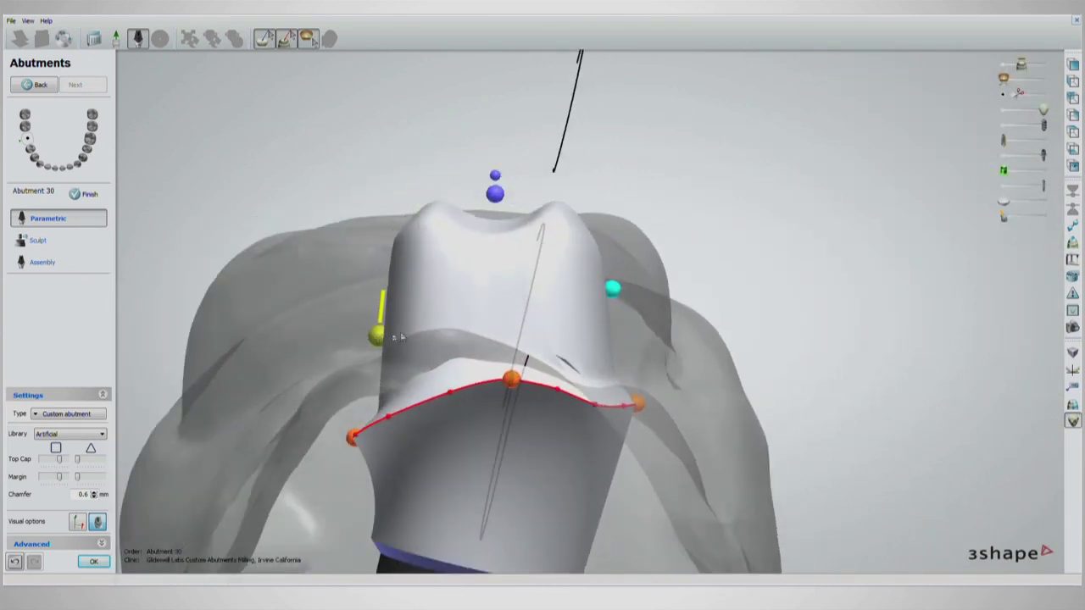
{"action": "mouse_move", "coordinate": [496, 318]}
{"action": "right_mouse_down"}
{"action": "mouse_move", "coordinate": [511, 289]}
{"action": "mouse_move", "coordinate": [557, 290]}
{"action": "mouse_move", "coordinate": [548, 271]}
{"action": "mouse_move", "coordinate": [540, 328]}
{"action": "mouse_move", "coordinate": [551, 355]}
{"action": "right_mouse_up"}
{"action": "scroll", "coordinate": [486, 299], "scroll_direction": "down", "scroll_amount": 3}
{"action": "scroll", "coordinate": [540, 328], "scroll_direction": "down", "scroll_amount": 3}
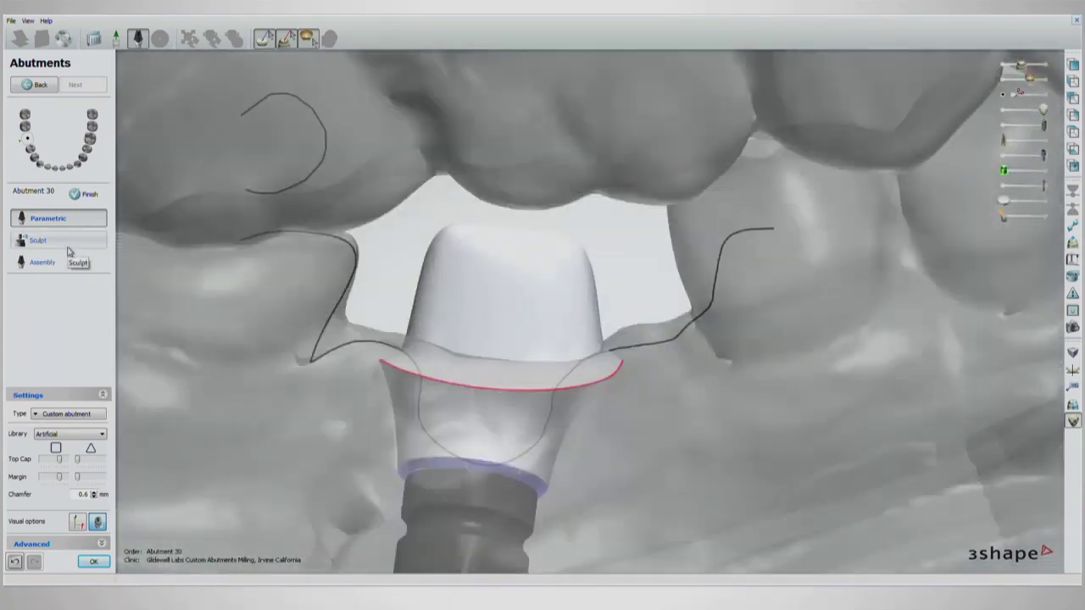
Step: With the opposing jaw shown, raise the abutment's top cap until it reaches the opposing teeth
{"action": "scroll", "coordinate": [538, 186], "scroll_direction": "up", "scroll_amount": 2}
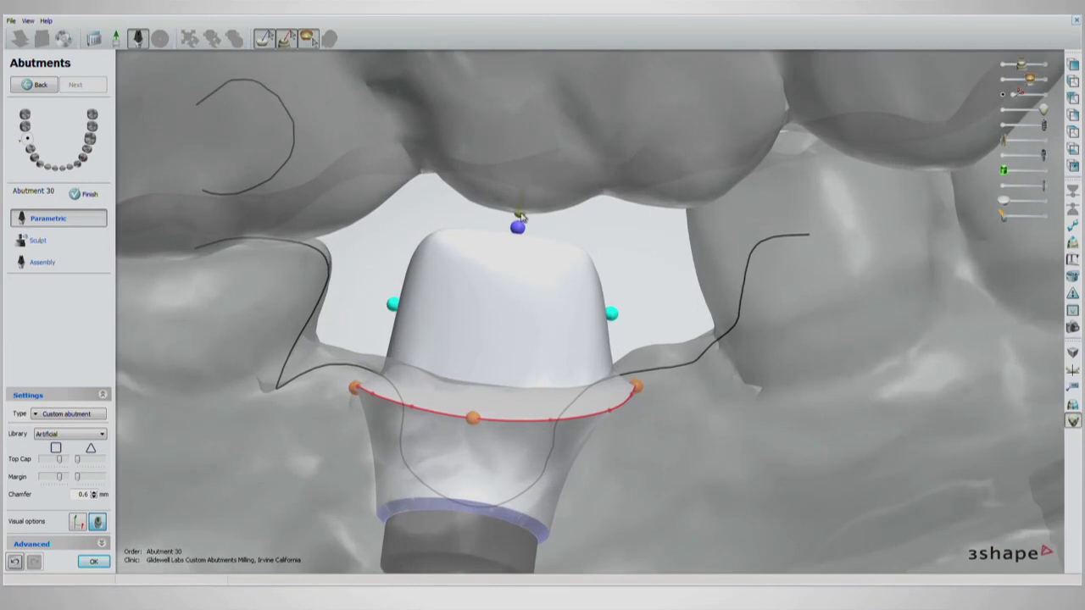
{"action": "left_click_drag", "start_coordinate": [522, 217], "coordinate": [524, 152]}
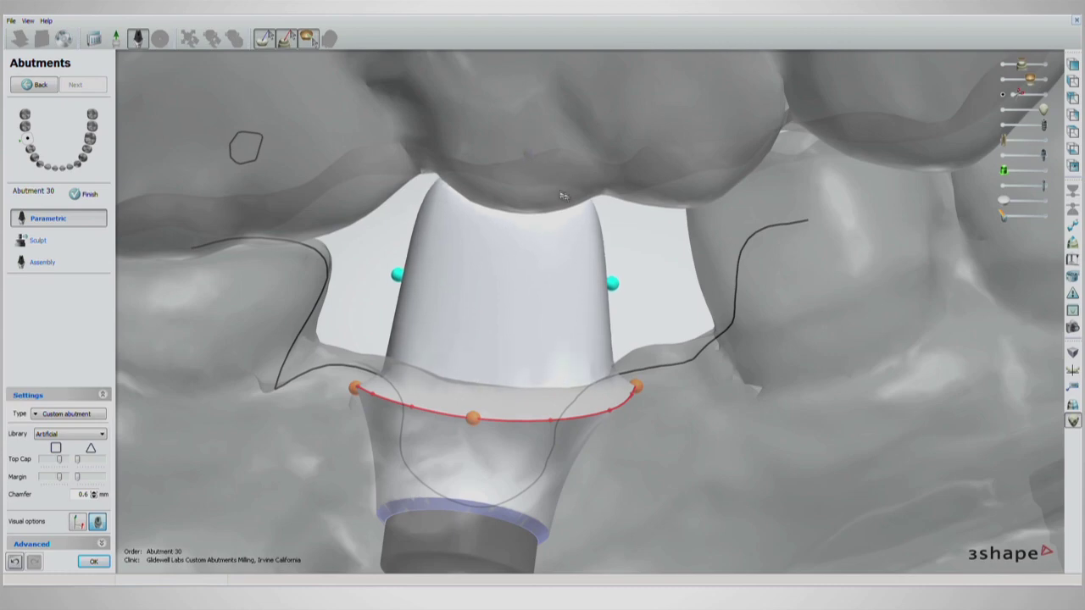
{"action": "scroll", "coordinate": [631, 211], "scroll_direction": "down", "scroll_amount": 2}
{"action": "right_click_drag", "start_coordinate": [631, 211], "coordinate": [308, 208]}
{"action": "scroll", "coordinate": [308, 207], "scroll_direction": "up", "scroll_amount": 3}
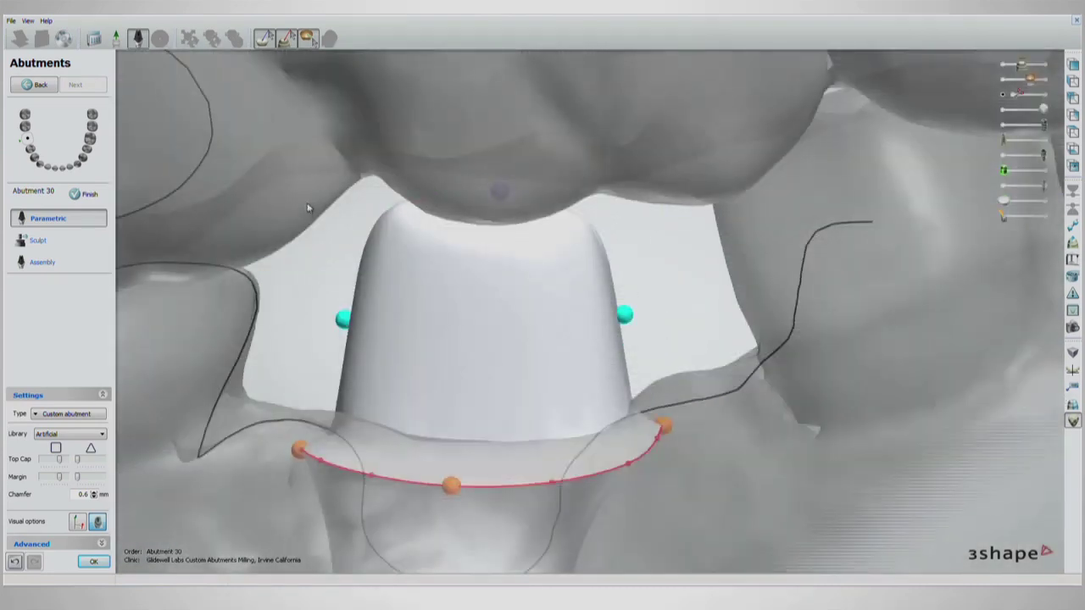
Step: Switch to sculpting, show the opposing jaw and cut the top of the abutment flat below it with Plane cut
{"action": "left_click", "coordinate": [105, 239]}
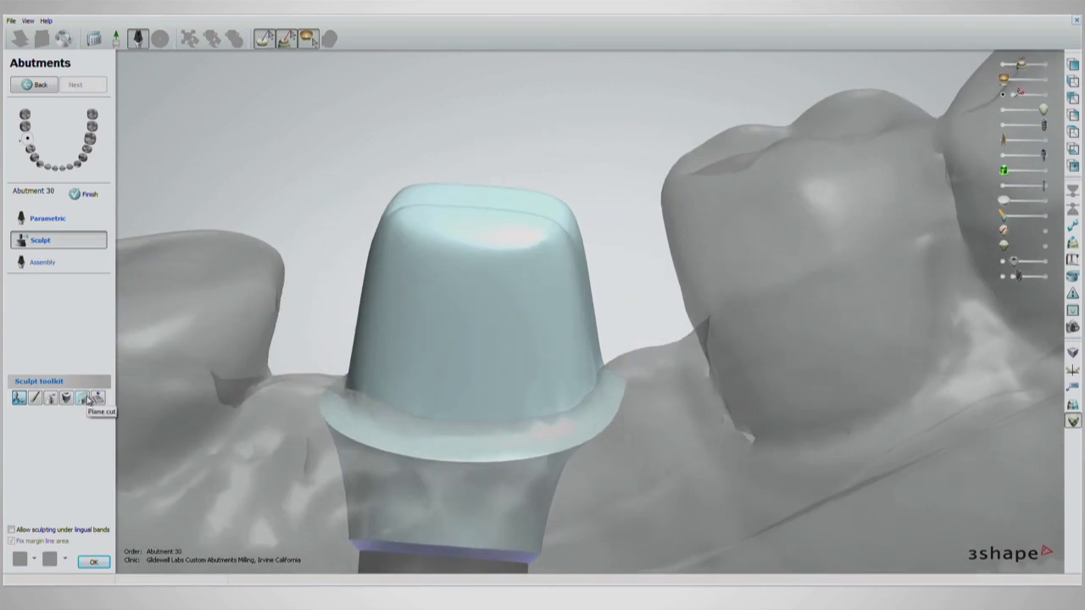
{"action": "left_click", "coordinate": [84, 398]}
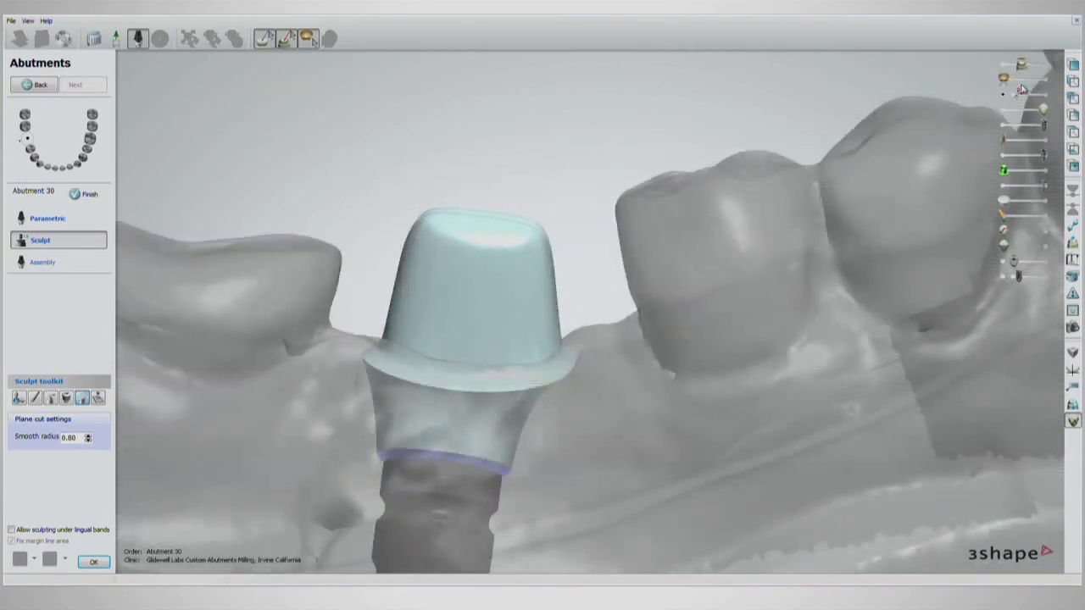
{"action": "left_click", "coordinate": [1021, 85]}
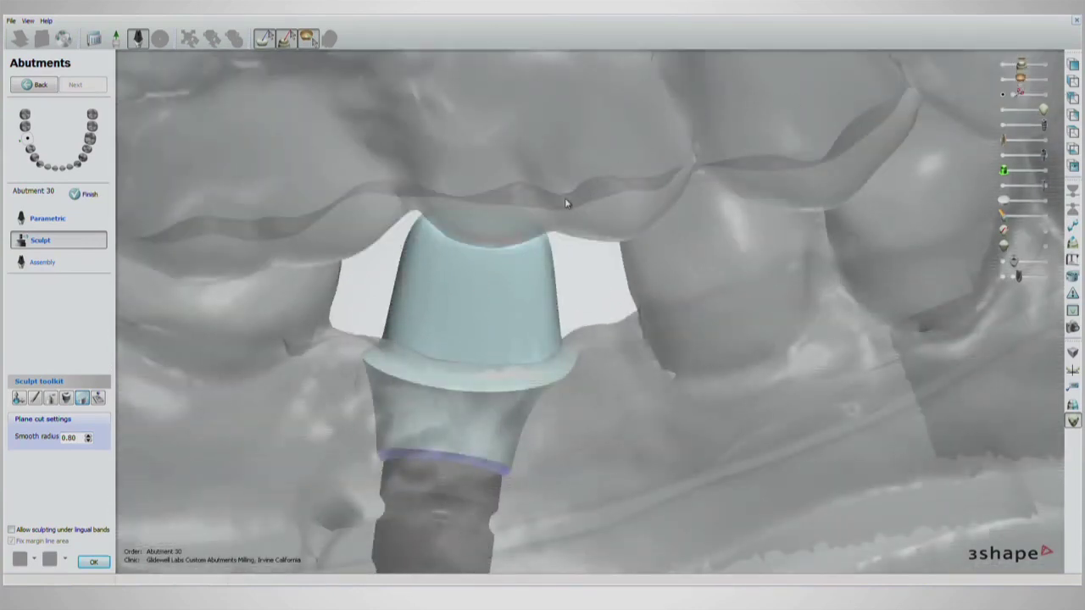
{"action": "scroll", "coordinate": [567, 203], "scroll_direction": "up", "scroll_amount": 3}
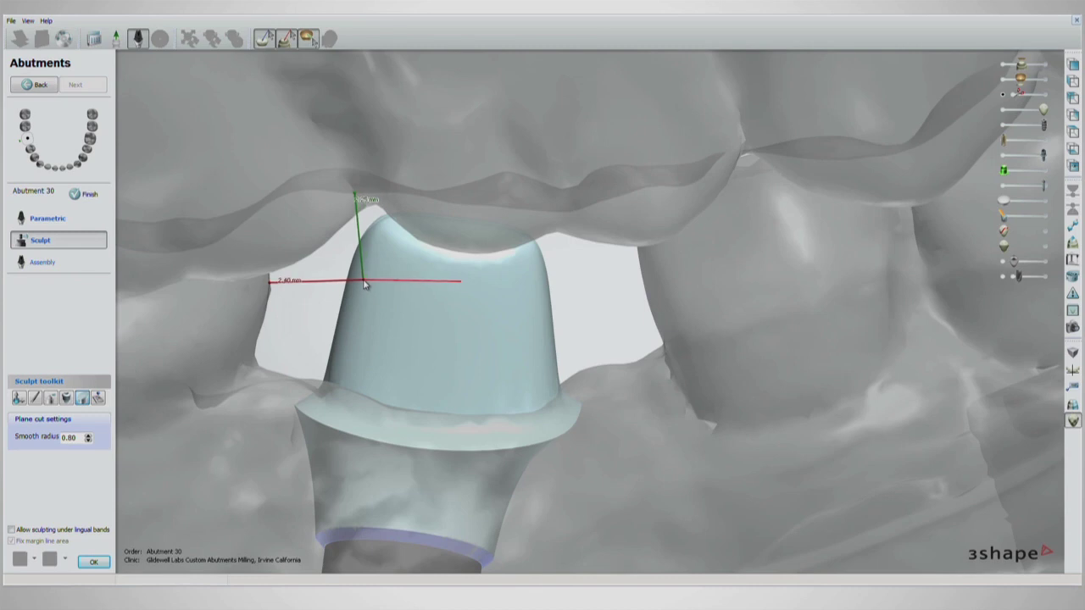
{"action": "right_click_drag", "start_coordinate": [440, 224], "coordinate": [468, 220]}
{"action": "scroll", "coordinate": [467, 223], "scroll_direction": "down", "scroll_amount": 2}
{"action": "scroll", "coordinate": [441, 229], "scroll_direction": "up", "scroll_amount": 3}
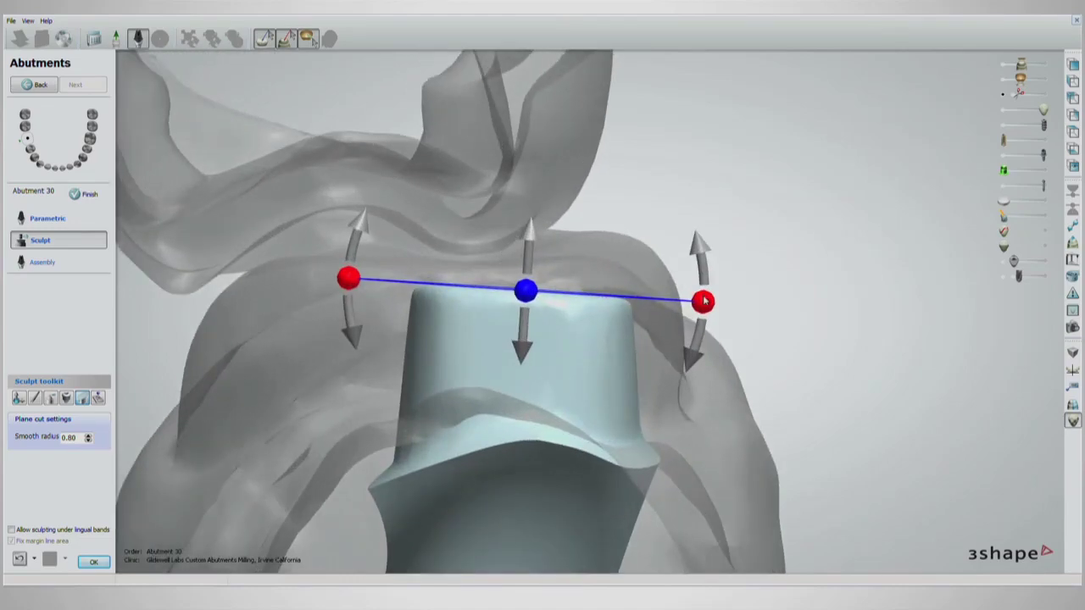
Step: Rotate the cutting plane on top of the abutment until it is level in the cross-arch view
{"action": "left_click_drag", "start_coordinate": [705, 302], "coordinate": [704, 289]}
{"action": "scroll", "coordinate": [499, 195], "scroll_direction": "down", "scroll_amount": 3}
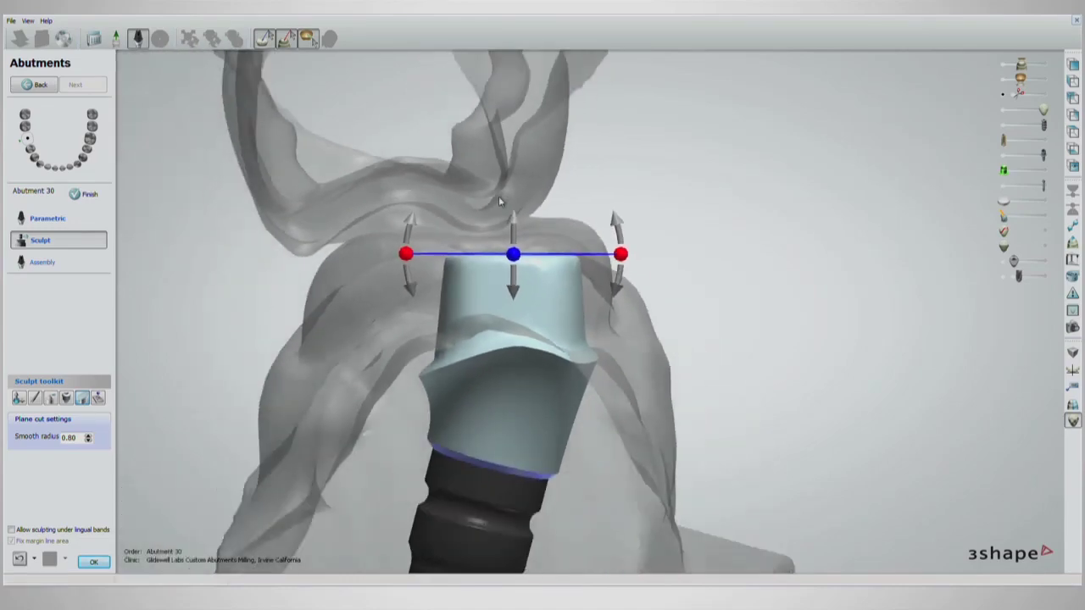
{"action": "right_click_drag", "start_coordinate": [498, 196], "coordinate": [608, 204]}
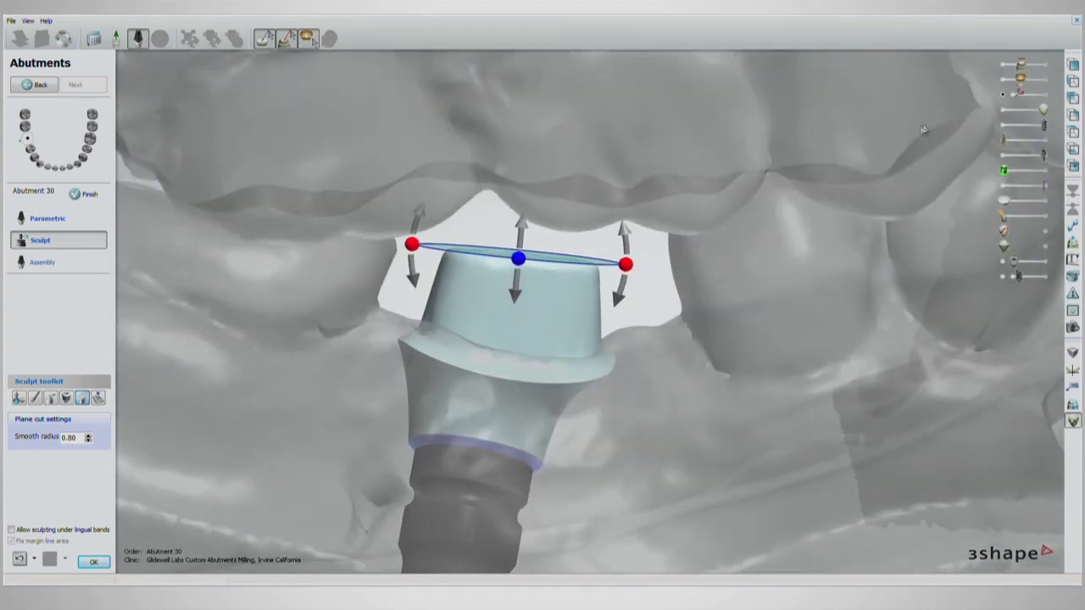
Step: Hide the opposing jaw and the lower jaw scan to inspect the cut abutment on its own
{"action": "left_click", "coordinate": [1002, 79]}
{"action": "scroll", "coordinate": [478, 170], "scroll_direction": "down", "scroll_amount": 2}
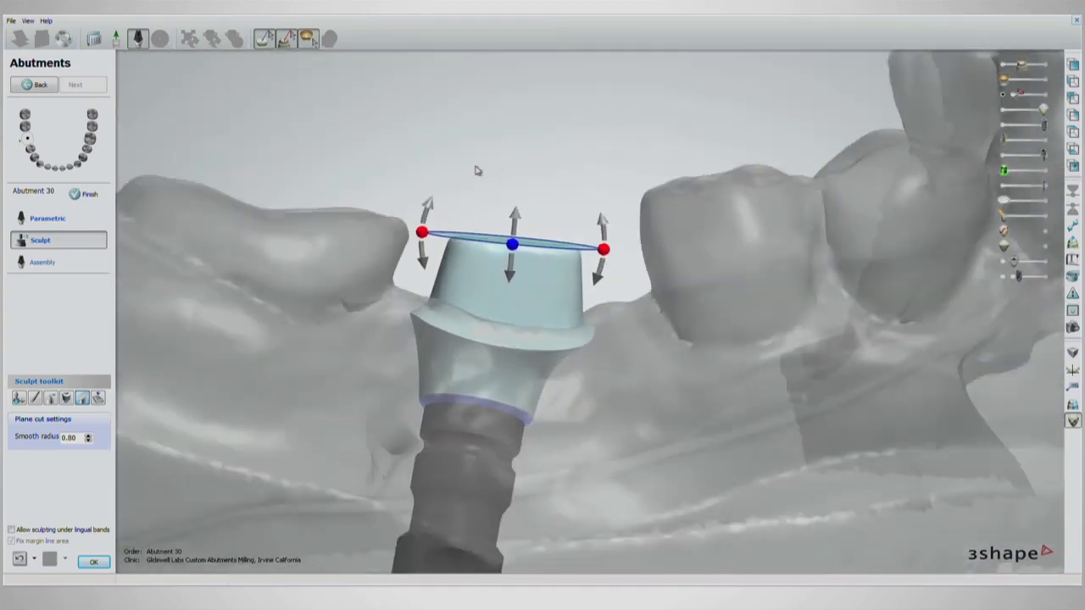
{"action": "right_click_drag", "start_coordinate": [477, 170], "coordinate": [577, 163]}
{"action": "scroll", "coordinate": [509, 280], "scroll_direction": "up", "scroll_amount": 2}
{"action": "scroll", "coordinate": [511, 172], "scroll_direction": "up", "scroll_amount": 2}
{"action": "scroll", "coordinate": [392, 222], "scroll_direction": "down", "scroll_amount": 2}
{"action": "left_click", "coordinate": [1001, 64]}
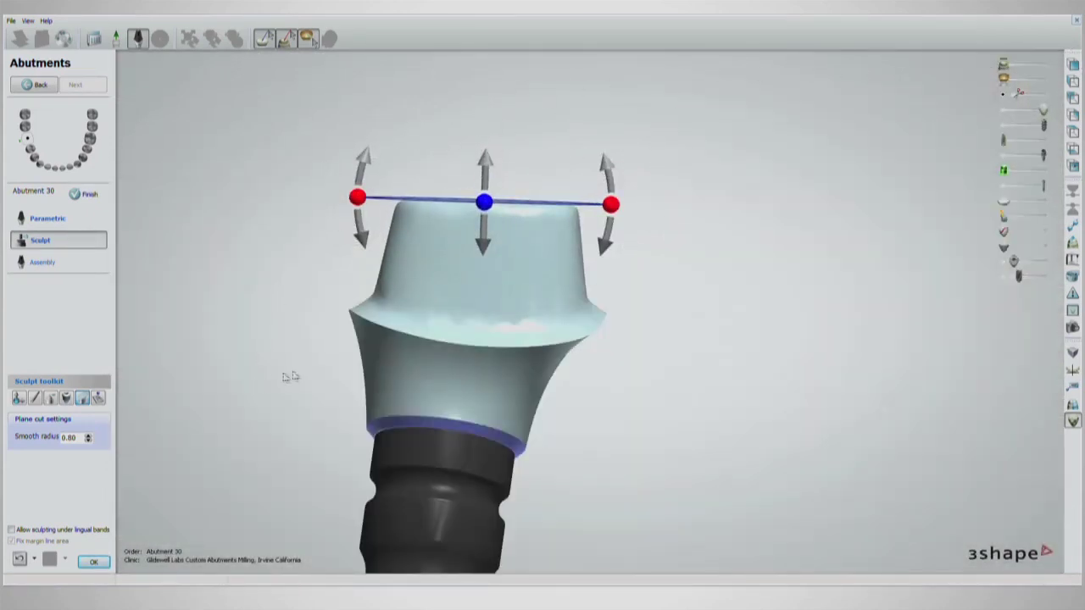
Step: Place a Flat Wall .75R attachment from the Abutment group on the abutment's buccal side, with the screw channel shown
{"action": "left_click", "coordinate": [67, 399]}
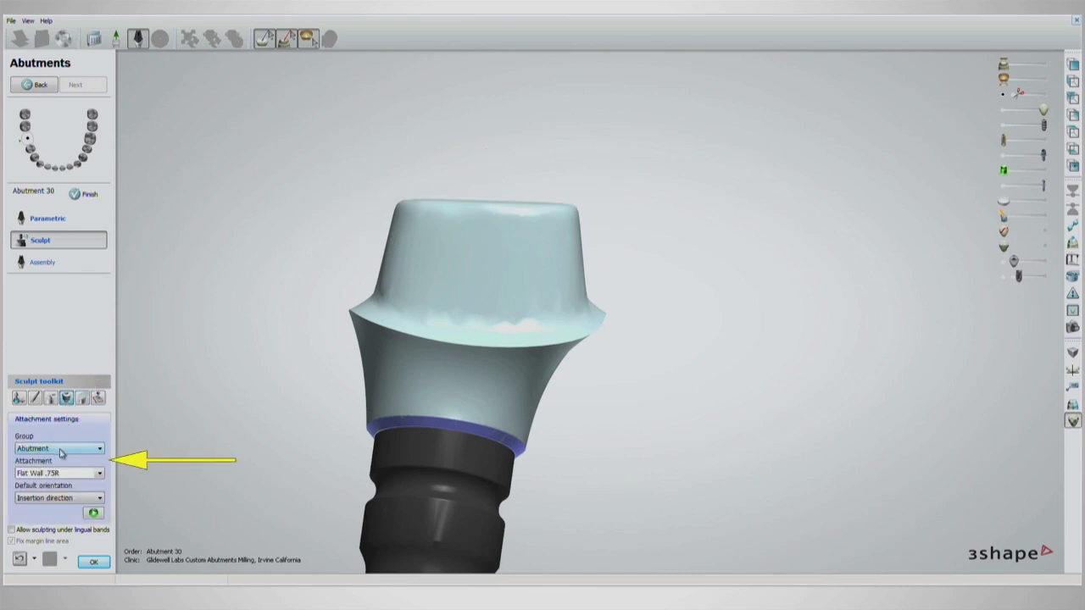
{"action": "right_click_drag", "start_coordinate": [351, 209], "coordinate": [531, 182]}
{"action": "left_click_drag", "start_coordinate": [1005, 217], "coordinate": [1029, 222]}
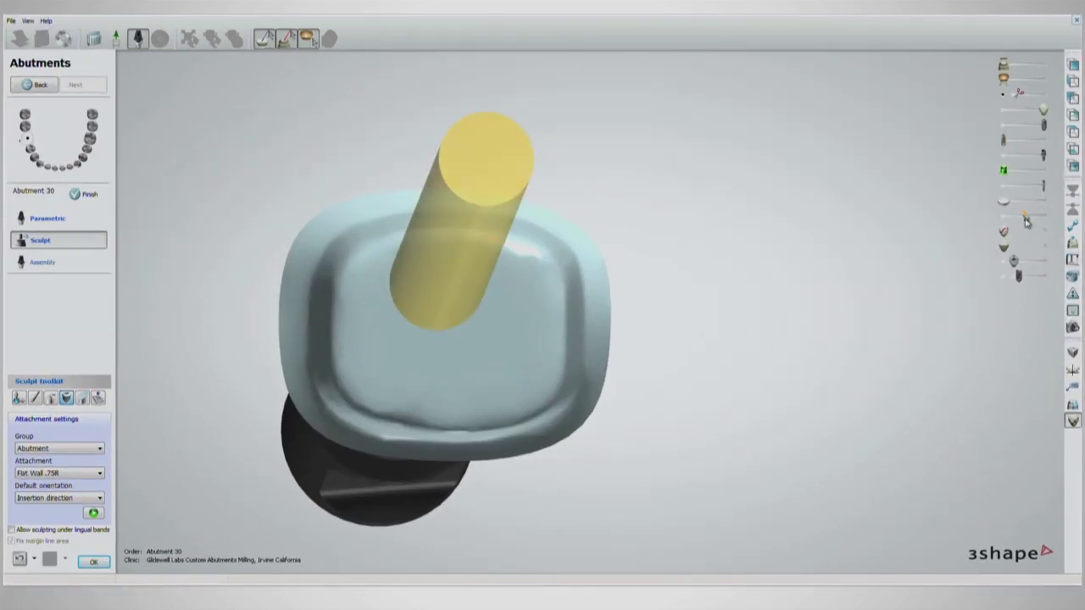
{"action": "left_click", "coordinate": [466, 420]}
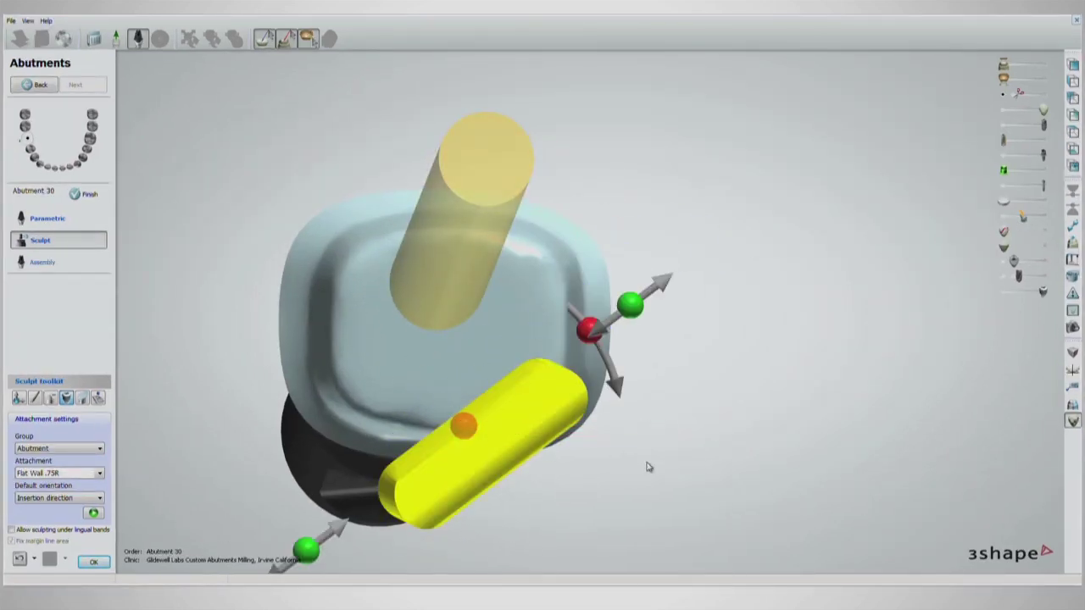
Step: Rotate and centre the flat wall attachment parallel to the abutment's buccal wall and apply it
{"action": "left_click_drag", "start_coordinate": [546, 307], "coordinate": [554, 421]}
{"action": "scroll", "coordinate": [642, 381], "scroll_direction": "down", "scroll_amount": 1}
{"action": "left_click_drag", "start_coordinate": [574, 151], "coordinate": [558, 151]}
{"action": "right_click_drag", "start_coordinate": [670, 327], "coordinate": [586, 321]}
{"action": "scroll", "coordinate": [630, 237], "scroll_direction": "down", "scroll_amount": 3}
{"action": "right_click_drag", "start_coordinate": [630, 238], "coordinate": [605, 407]}
{"action": "scroll", "coordinate": [605, 407], "scroll_direction": "up", "scroll_amount": 6}
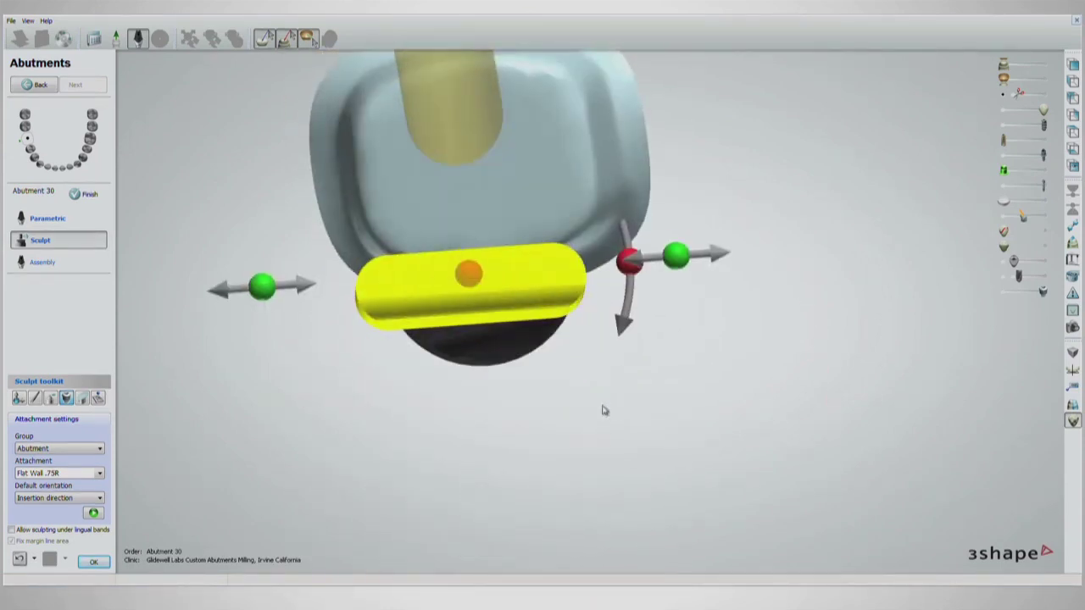
{"action": "left_click_drag", "start_coordinate": [452, 262], "coordinate": [481, 263]}
{"action": "left_click", "coordinate": [93, 515]}
Step: Smooth the edges and margin shelf around the new flat wall using the Wax knife at strength 0.80 with varying radii, including 1.60 and 0.76 mm
{"action": "right_click_drag", "start_coordinate": [475, 458], "coordinate": [475, 352]}
{"action": "left_click", "coordinate": [50, 399]}
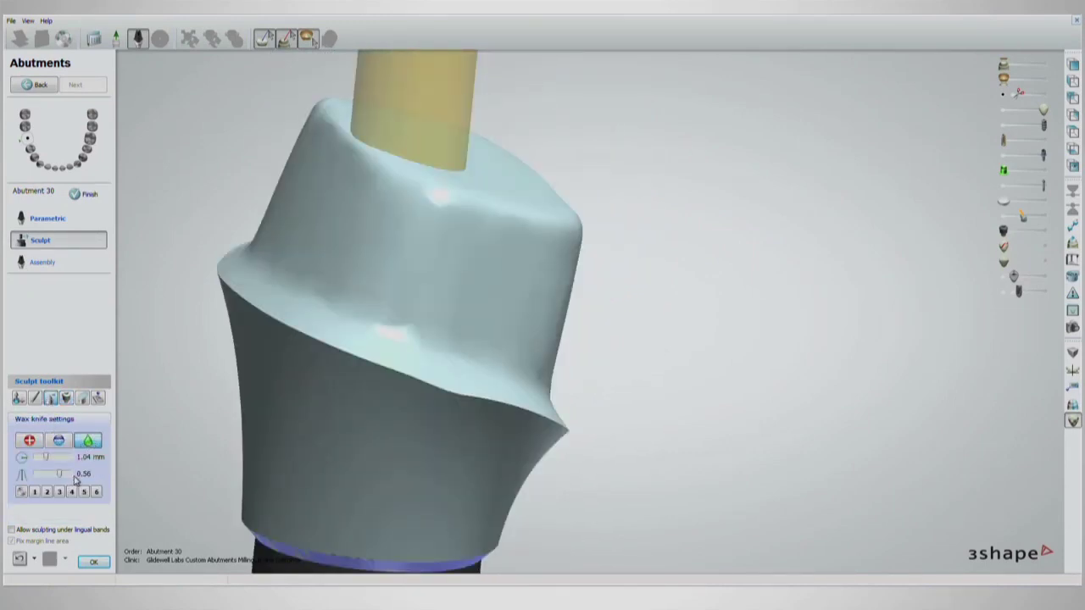
{"action": "right_click_drag", "start_coordinate": [332, 414], "coordinate": [319, 436]}
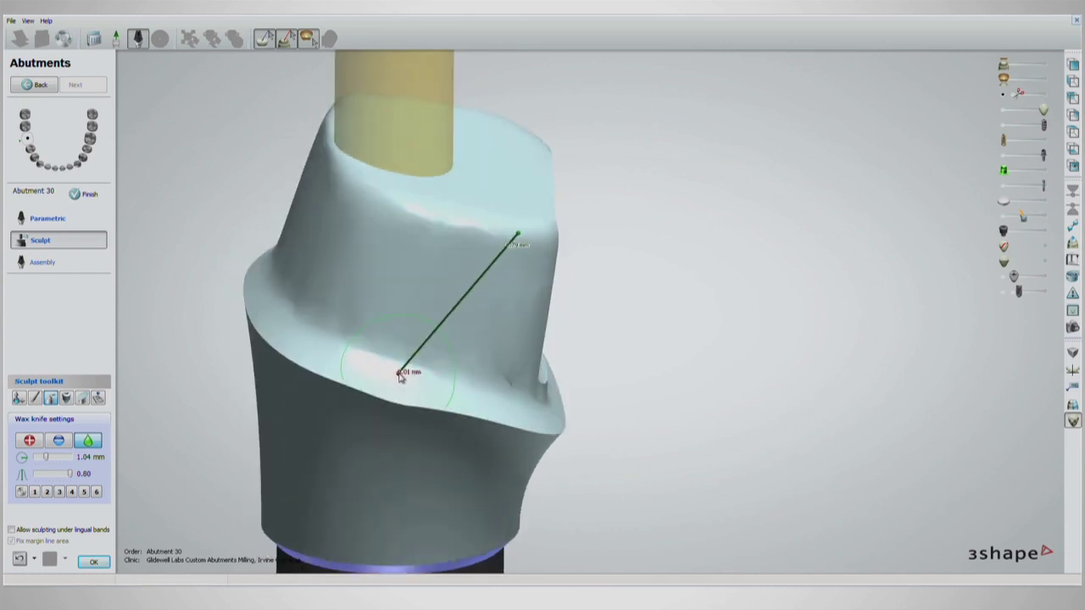
{"action": "scroll", "coordinate": [391, 369], "scroll_direction": "up", "scroll_amount": 4, "text": "shift"}
{"action": "right_click_drag", "start_coordinate": [475, 378], "coordinate": [388, 368]}
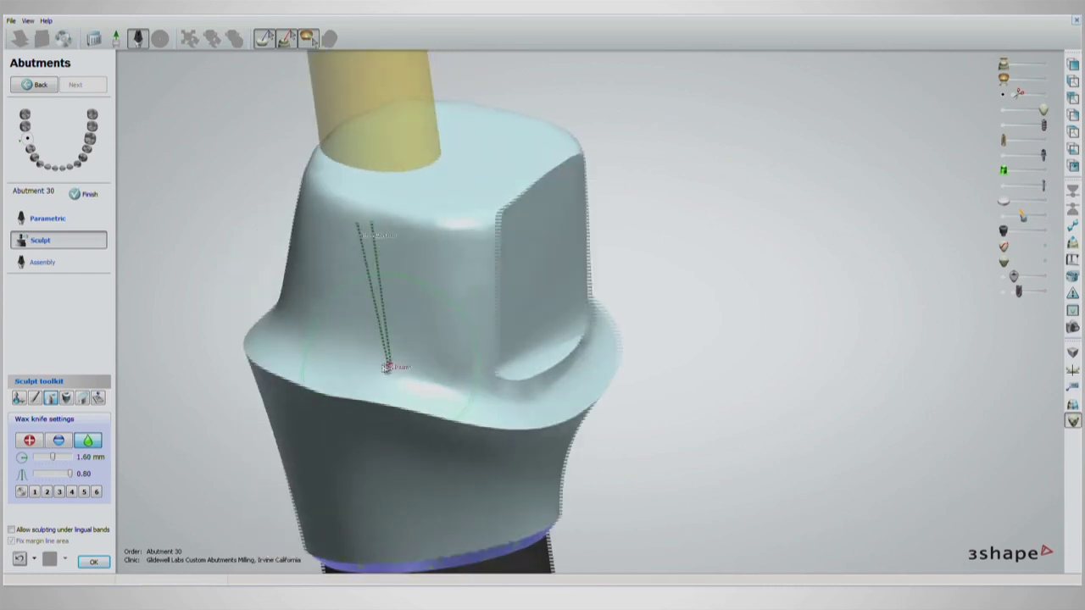
{"action": "scroll", "coordinate": [390, 370], "scroll_direction": "down", "scroll_amount": 8, "text": "shift"}
{"action": "right_click_drag", "start_coordinate": [441, 392], "coordinate": [393, 411]}
{"action": "right_click_drag", "start_coordinate": [617, 370], "coordinate": [553, 372]}
{"action": "scroll", "coordinate": [620, 283], "scroll_direction": "up", "scroll_amount": 2, "text": "shift"}
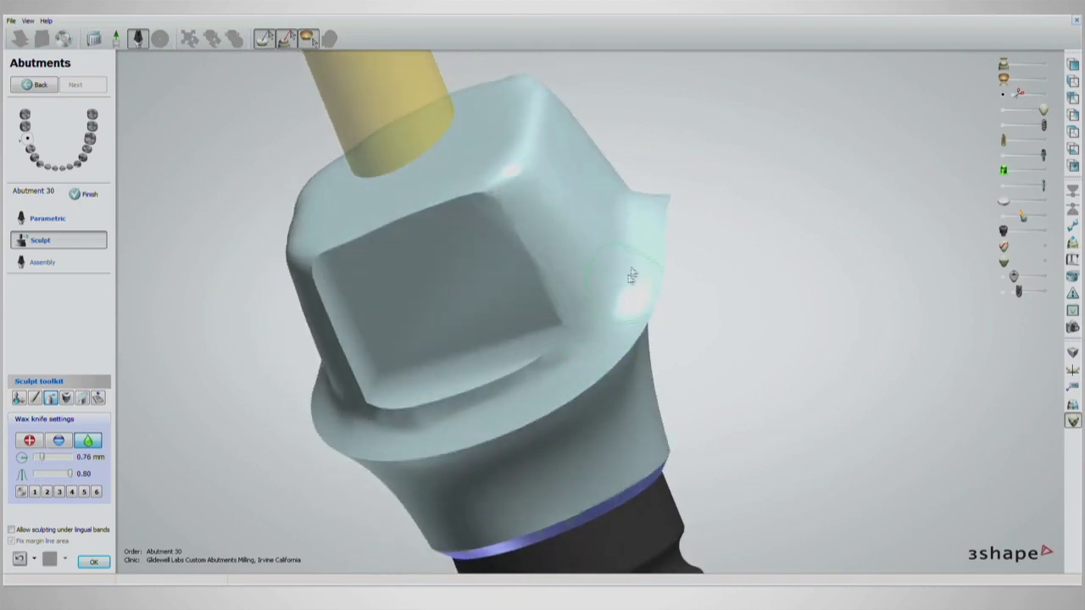
{"action": "right_click_drag", "start_coordinate": [643, 210], "coordinate": [603, 209]}
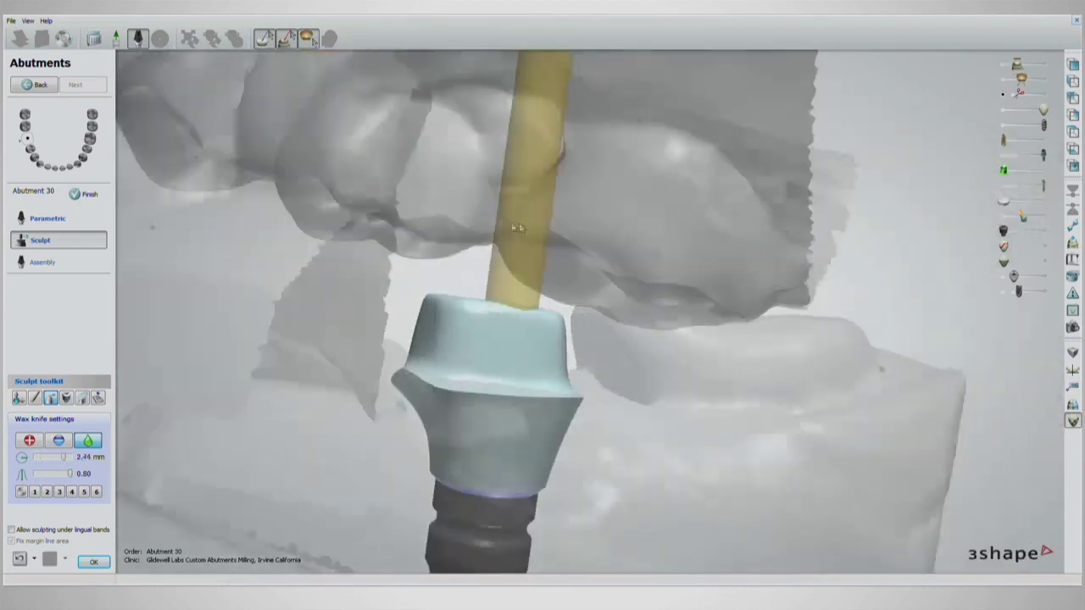
Step: Move on to the Assembly stage, hide the screw channel cylinder and inspect the abutment from its sides
{"action": "right_click_drag", "start_coordinate": [517, 227], "coordinate": [677, 233]}
{"action": "left_click", "coordinate": [44, 262]}
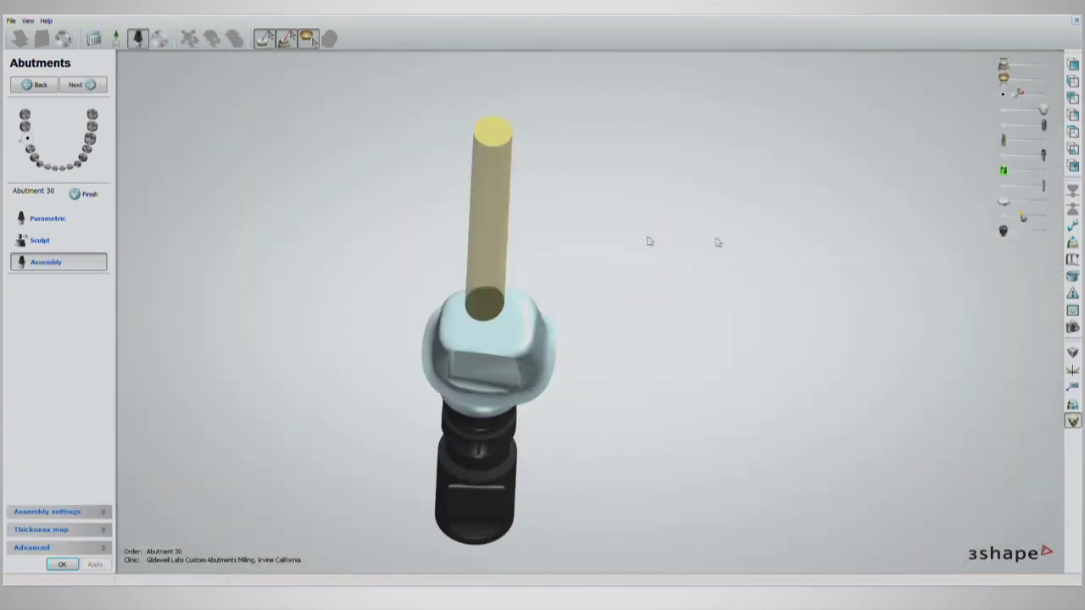
{"action": "left_click_drag", "start_coordinate": [1027, 214], "coordinate": [1004, 215]}
{"action": "right_click_drag", "start_coordinate": [546, 288], "coordinate": [550, 227]}
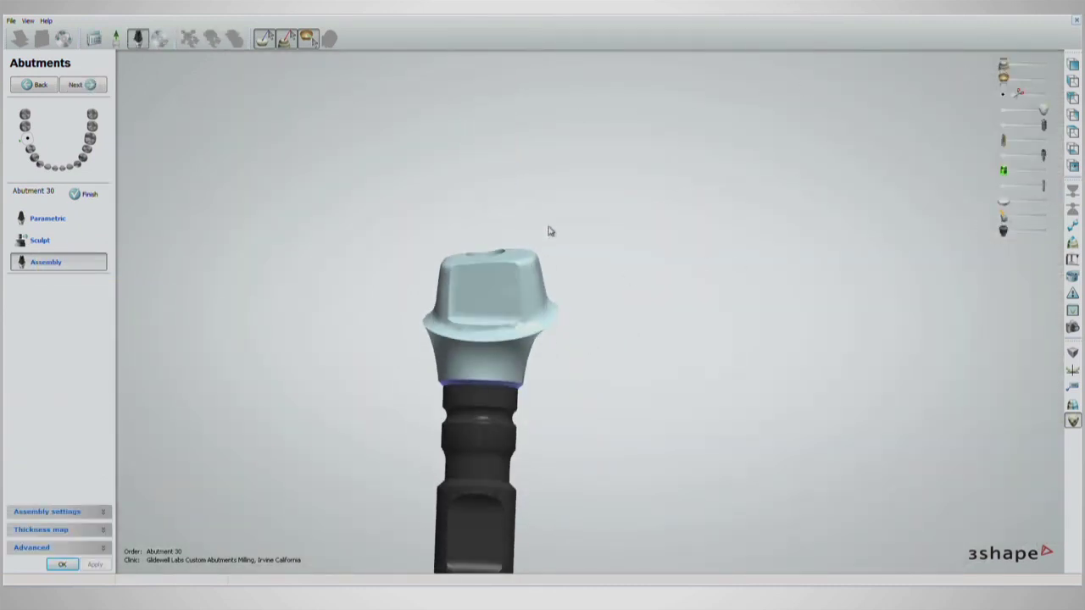
{"action": "scroll", "coordinate": [558, 274], "scroll_direction": "up", "scroll_amount": 2}
{"action": "right_click_drag", "start_coordinate": [525, 271], "coordinate": [602, 274]}
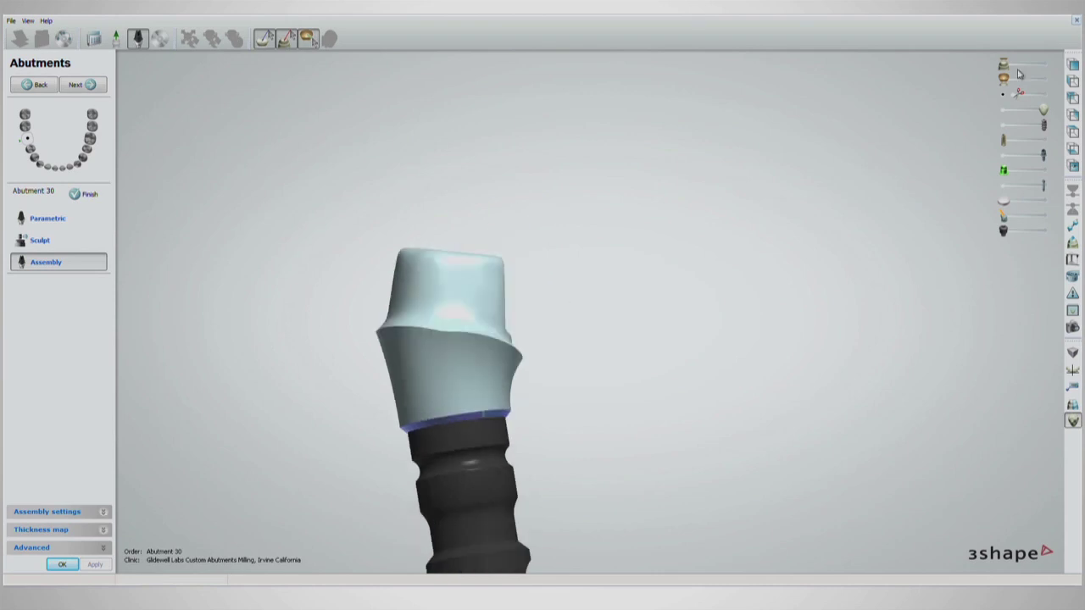
Step: Show the lower jaw scan semi-transparently to check the abutment against the neighbouring teeth, and hide it again
{"action": "left_click_drag", "start_coordinate": [1004, 65], "coordinate": [1017, 65]}
{"action": "right_click_drag", "start_coordinate": [415, 342], "coordinate": [713, 357]}
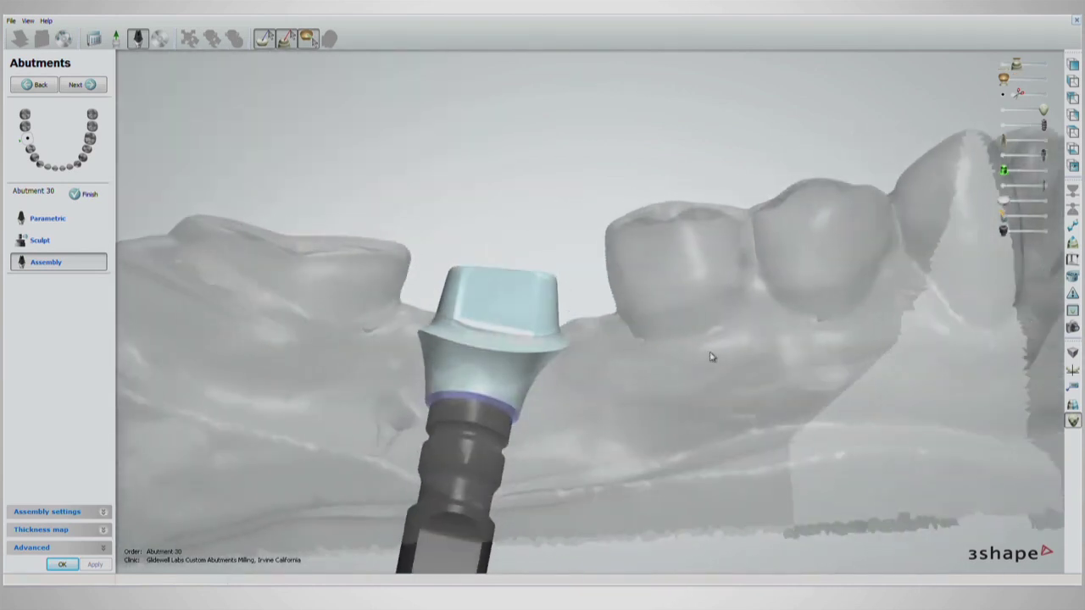
{"action": "left_click_drag", "start_coordinate": [1016, 64], "coordinate": [1004, 64]}
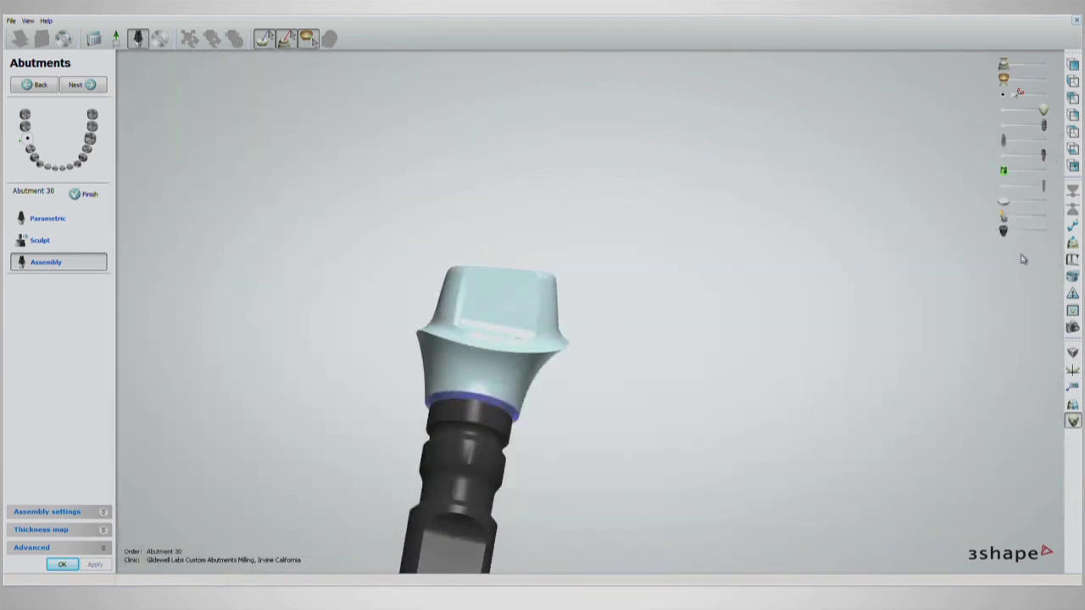
Step: Show the cylindrical milling blank to check from the side and top that the abutment fits inside, and hide it again
{"action": "left_click", "coordinate": [1025, 203]}
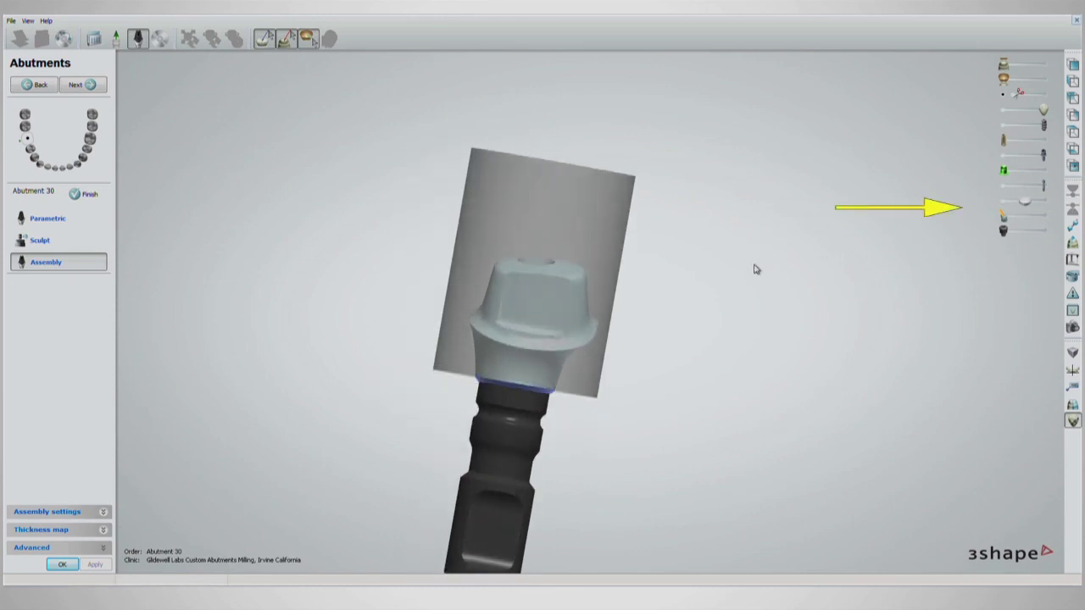
{"action": "right_click_drag", "start_coordinate": [710, 237], "coordinate": [707, 337]}
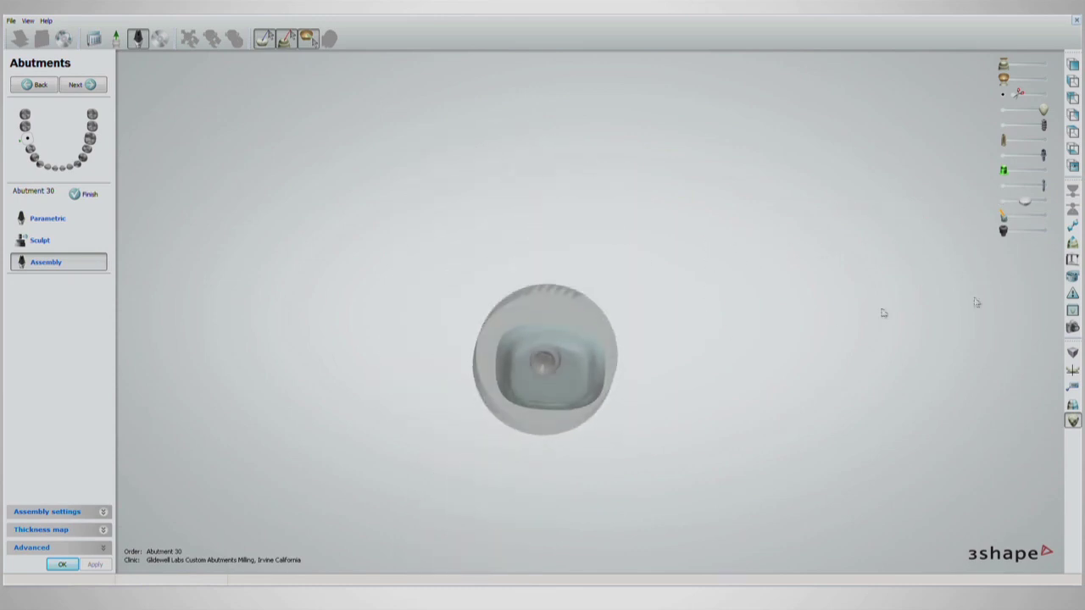
{"action": "left_click_drag", "start_coordinate": [1027, 205], "coordinate": [1000, 200]}
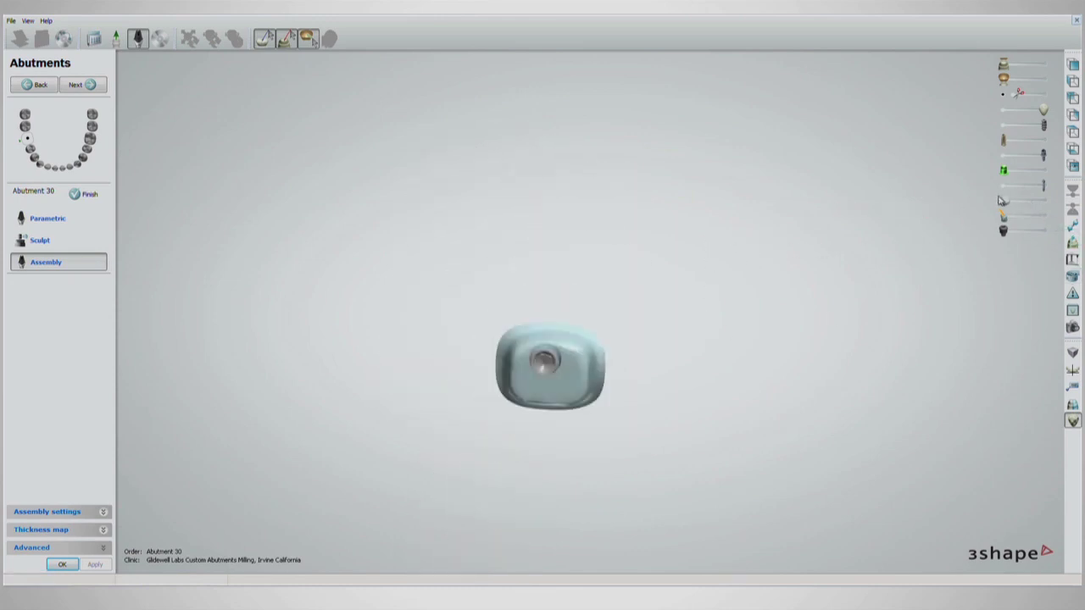
Step: Show the lower jaw scan again, save the completed Abutment 30 design and close it
{"action": "left_click", "coordinate": [1026, 66]}
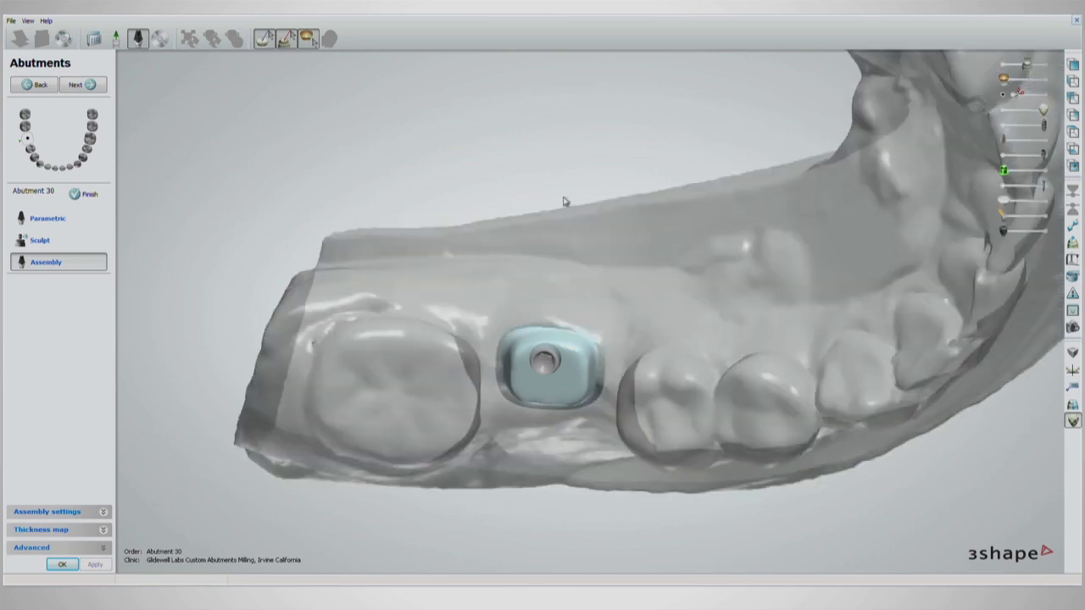
{"action": "left_click", "coordinate": [82, 88]}
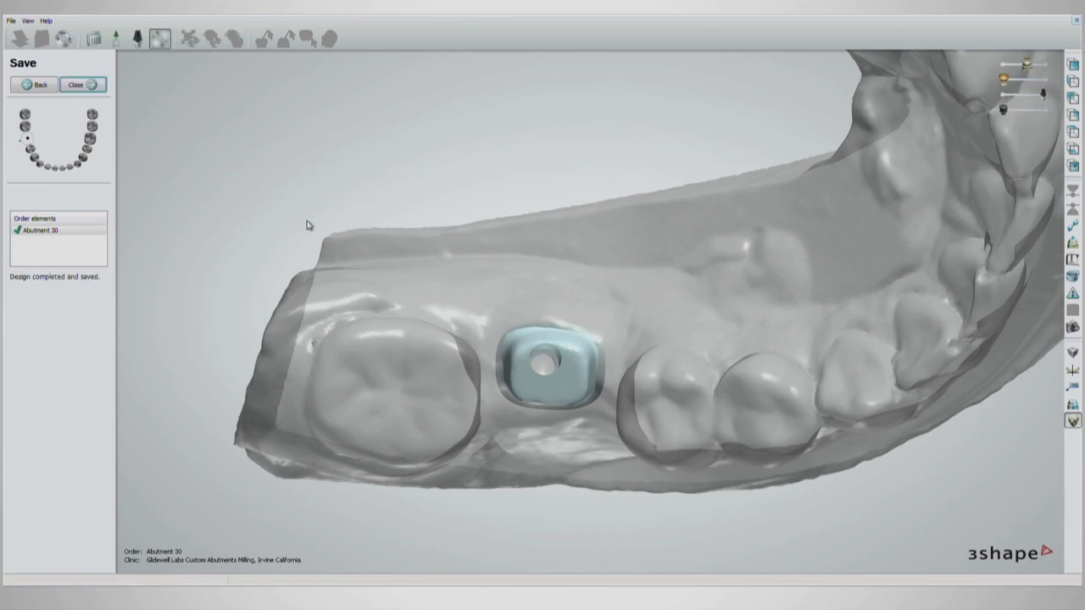
{"action": "left_click", "coordinate": [102, 85]}
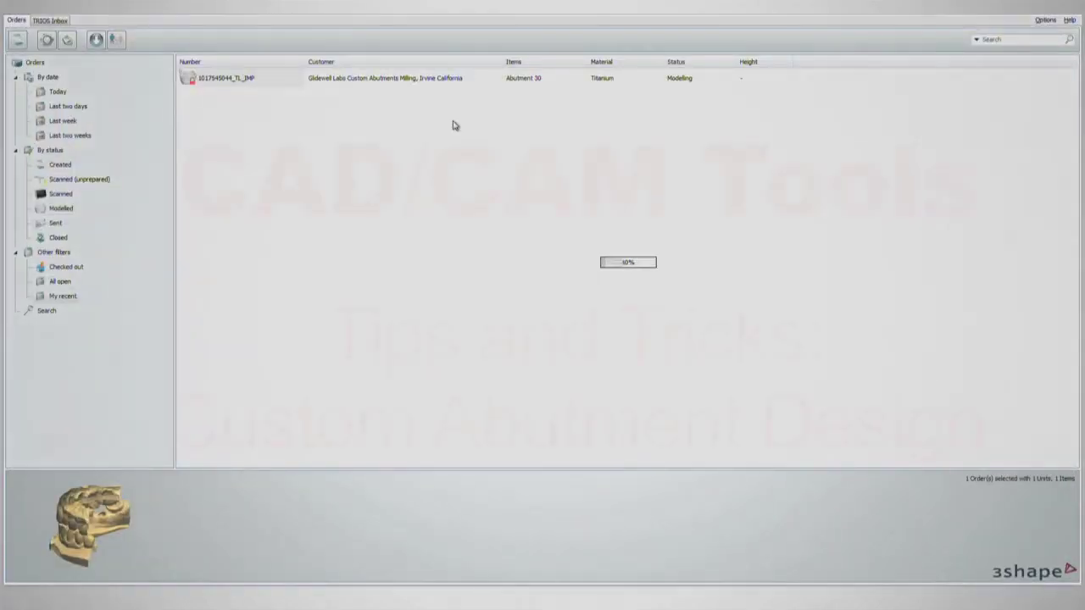